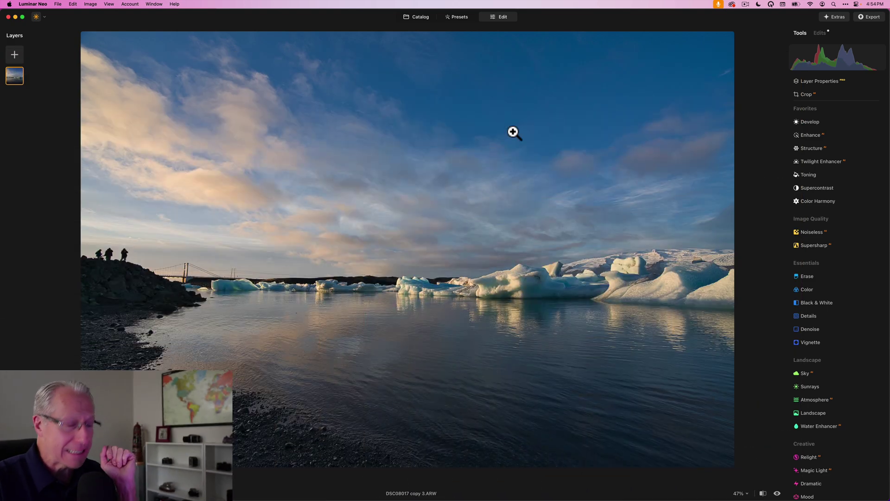
Compare the photo with its unedited version and review the applied Supercontrast and RAW Develop light and color settings.
key("backslash")
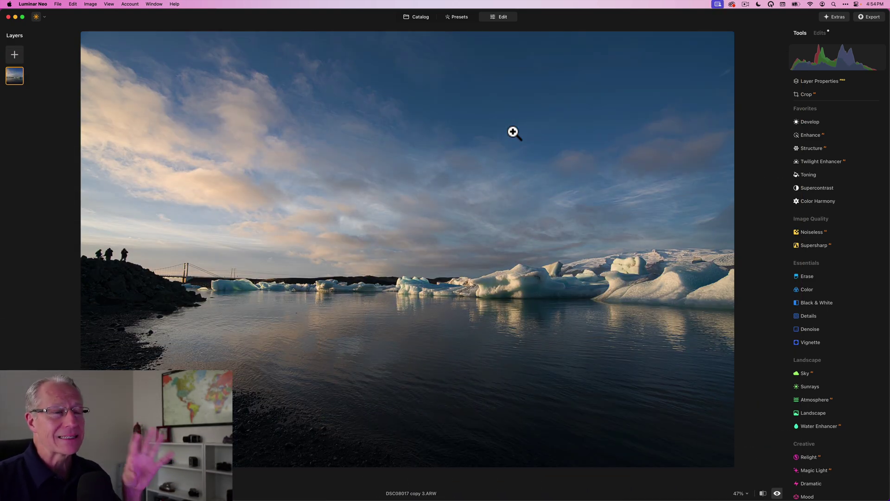
key("backslash")
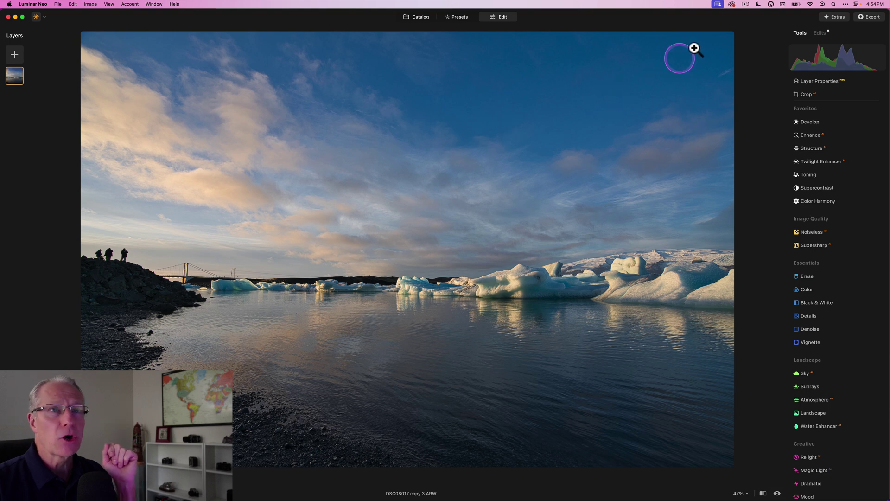
left_click(820, 33)
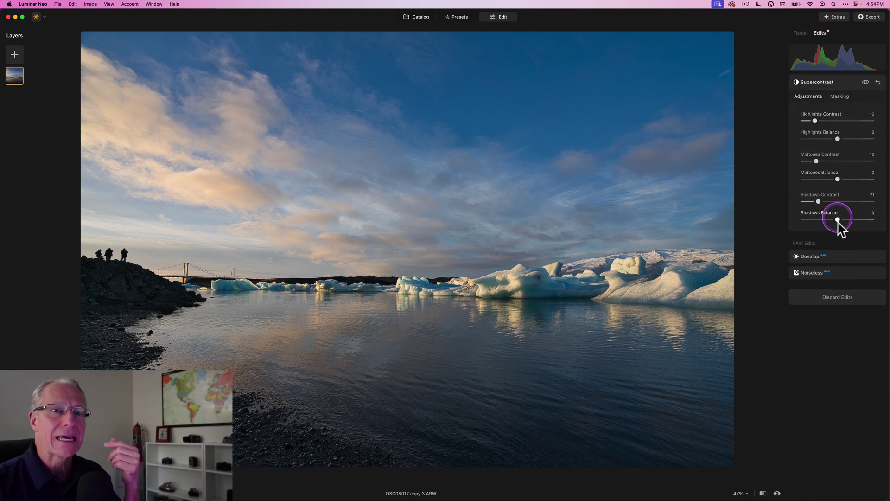
left_click(838, 258)
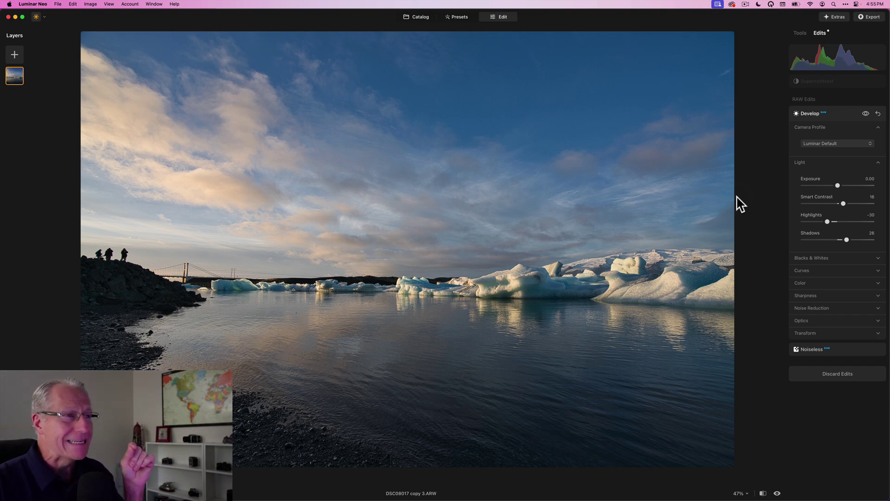
left_click(767, 261)
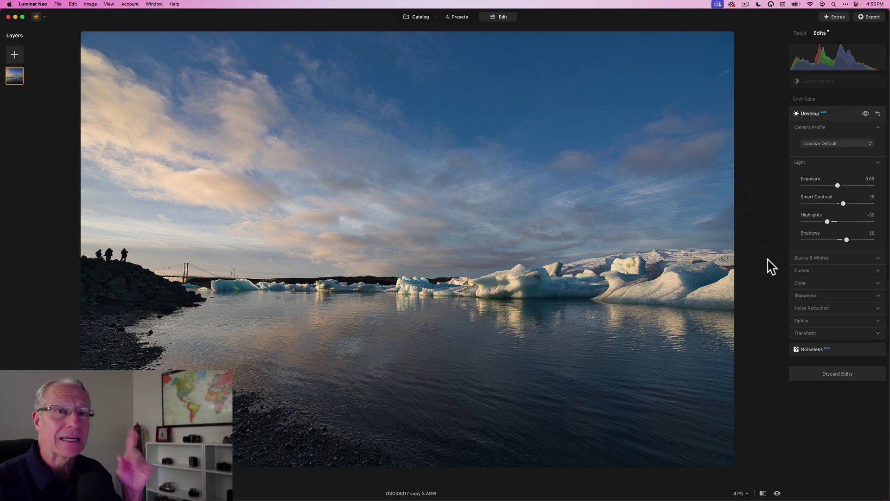
left_click(803, 283)
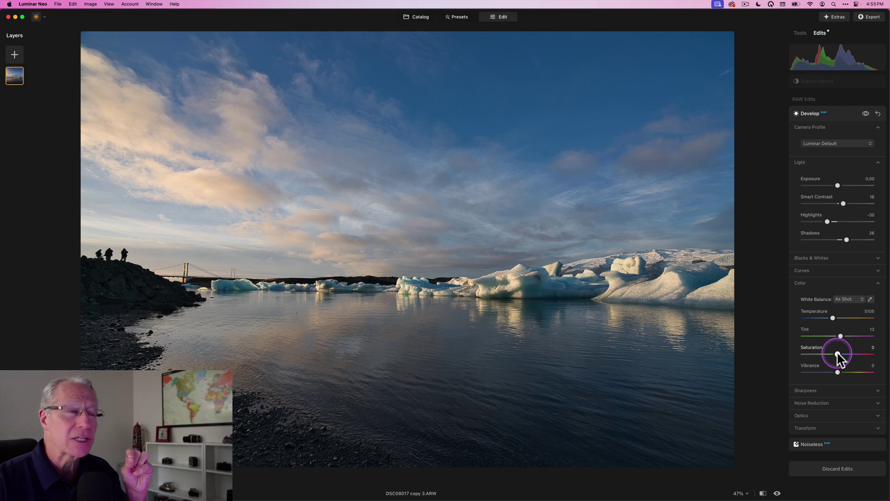
left_click_drag(837, 354, 838, 355)
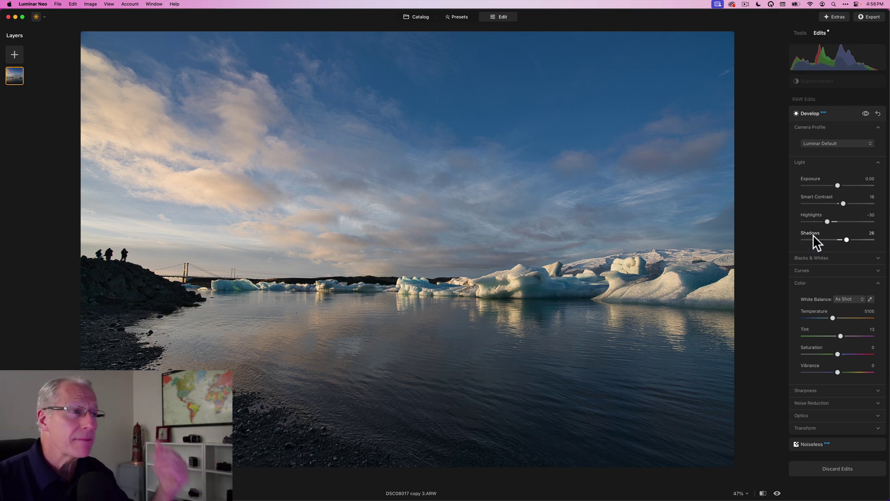
left_click(827, 200)
left_click(838, 117)
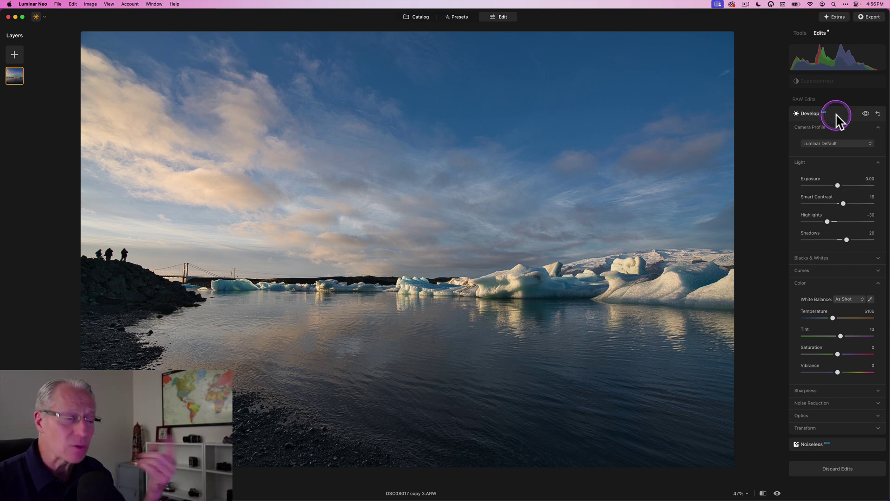
left_click(836, 115)
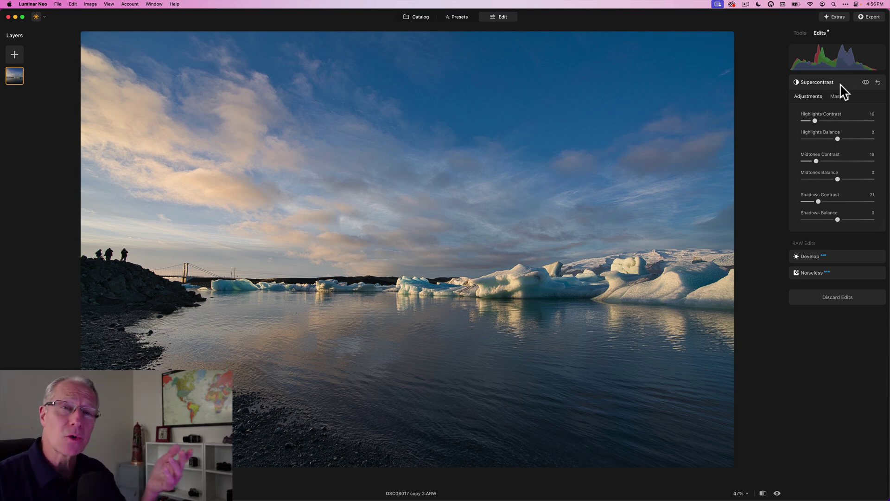
Toggle the Supercontrast edit off and on to compare its effect on the photo.
left_click(865, 82)
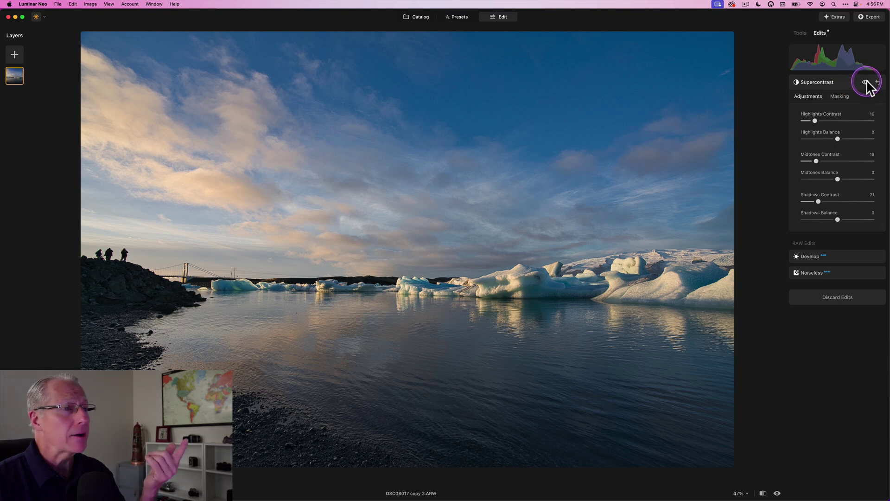
left_click(866, 81)
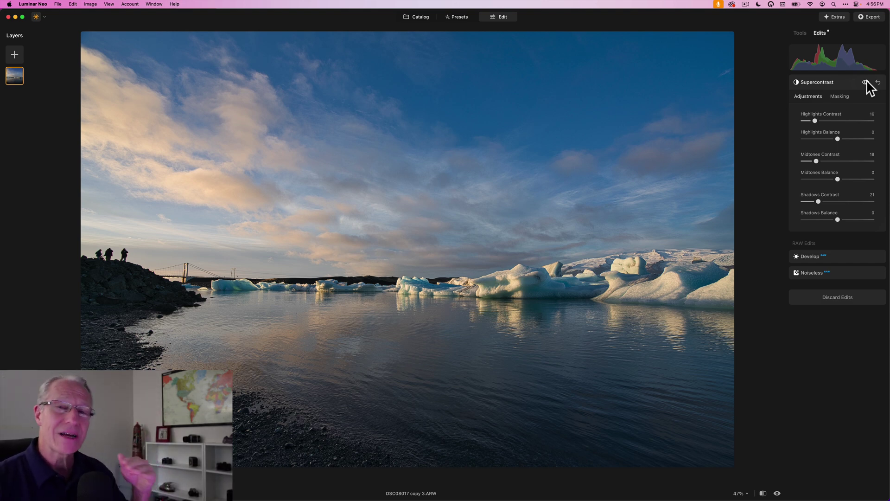
left_click(850, 85)
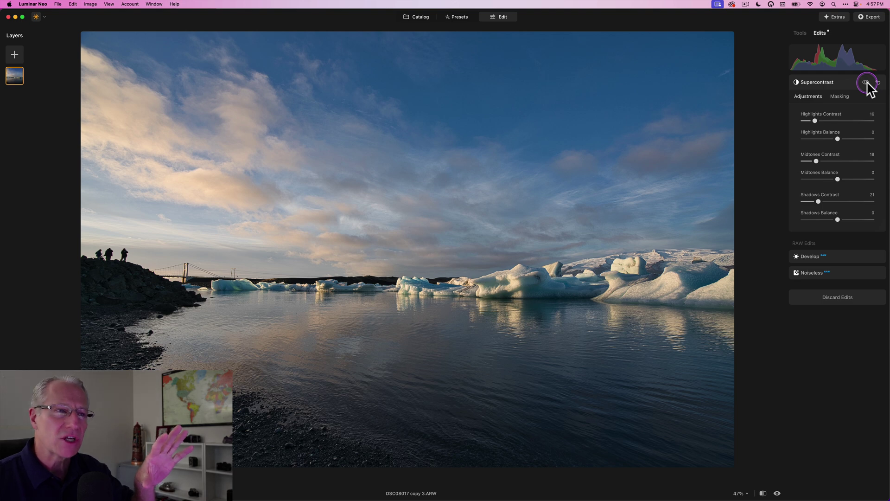
left_click(867, 83)
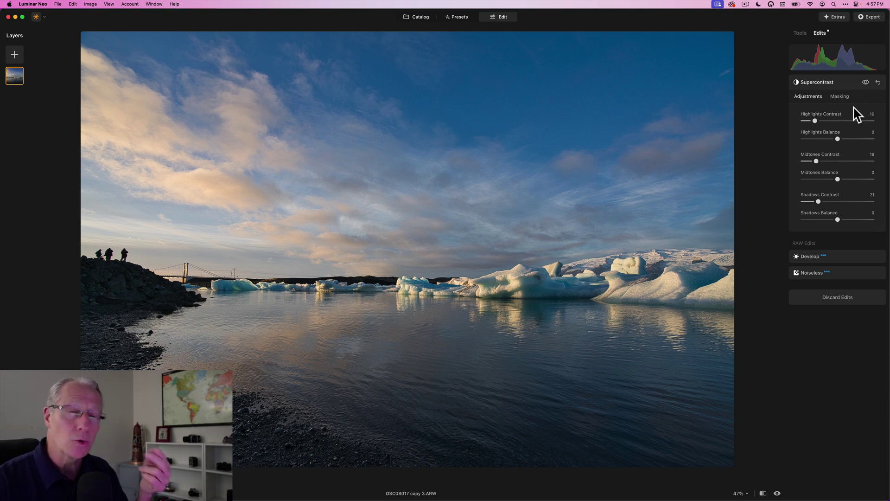
Open the Toning tool and look over its separate shadows and highlights settings.
left_click(800, 33)
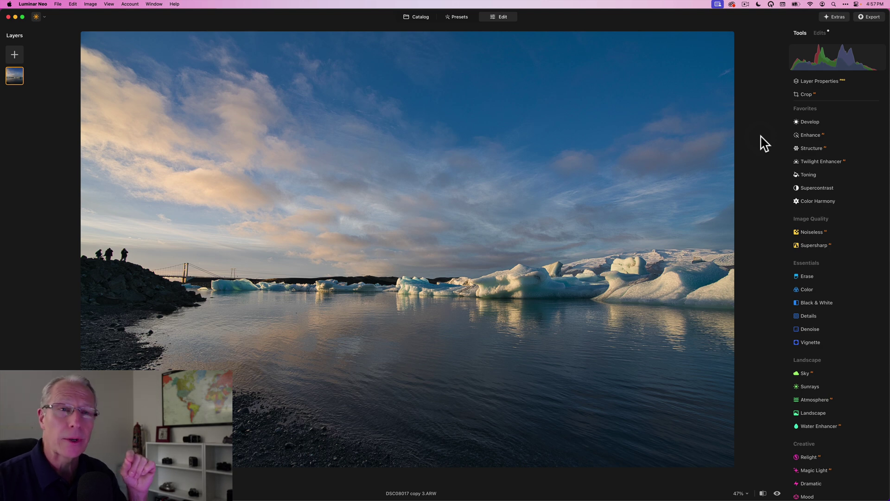
left_click(802, 149)
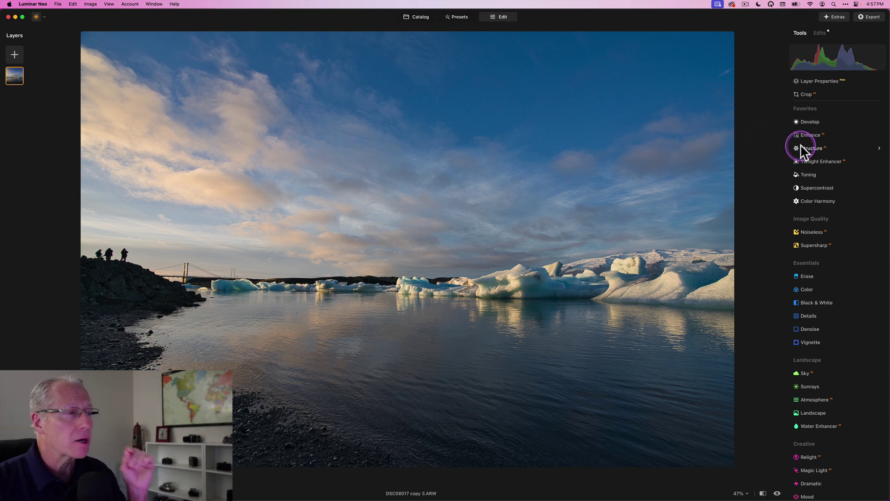
left_click(810, 175)
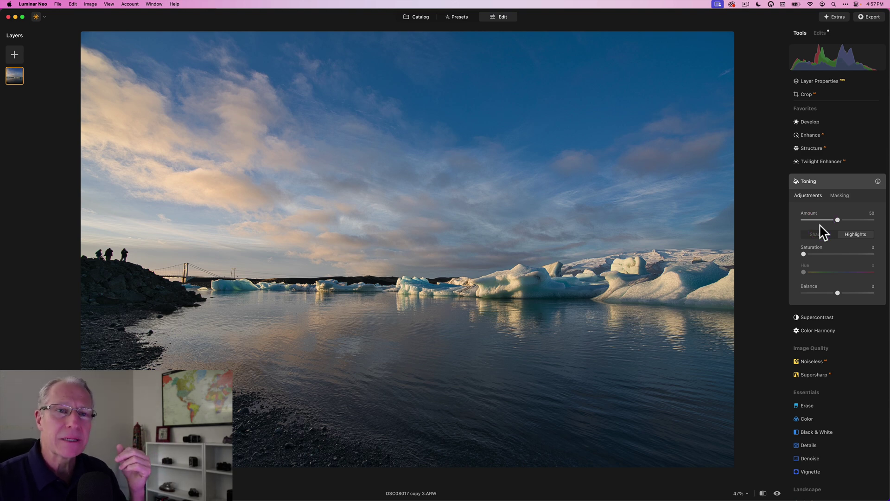
left_click(821, 267)
left_click(857, 244)
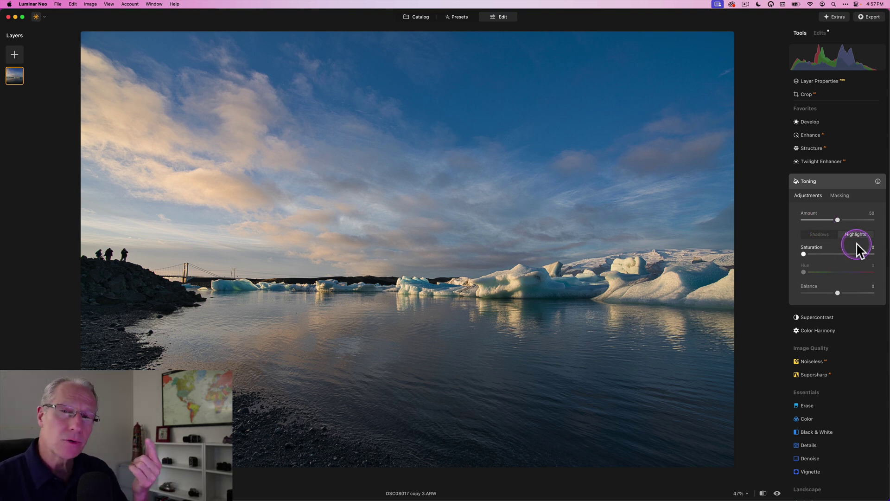
left_click(810, 237)
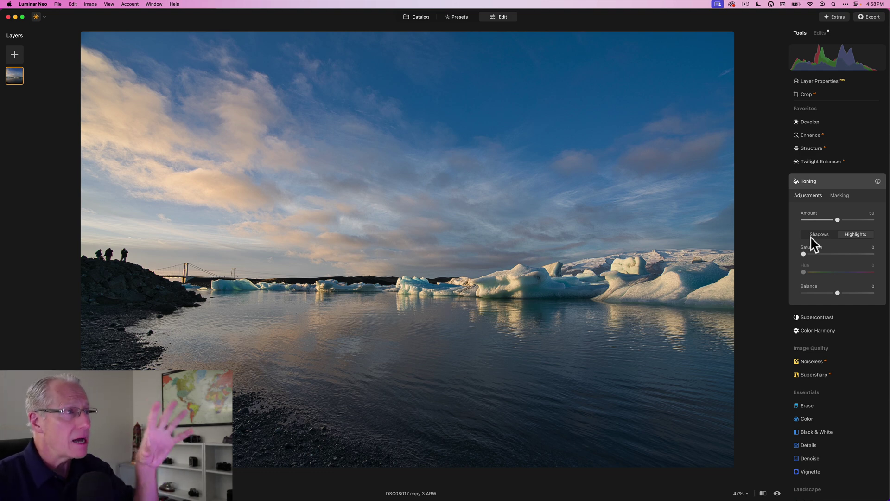
left_click(864, 236)
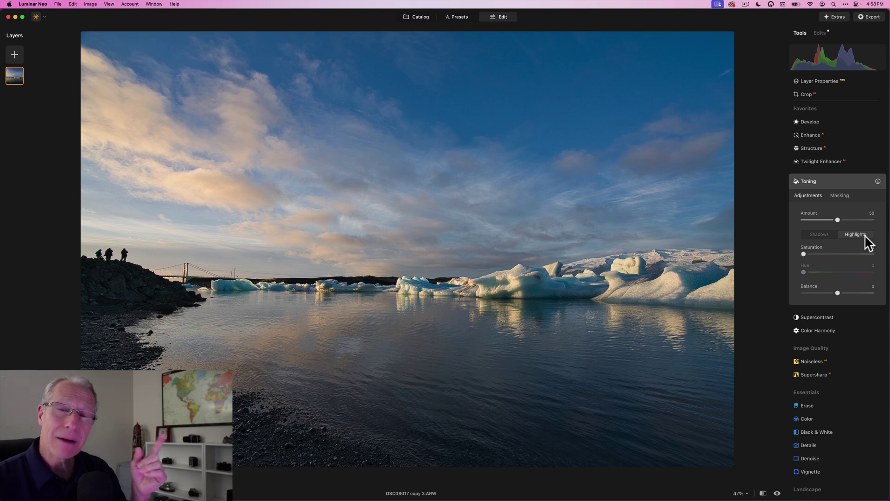
Warm the photo's highlights with Toning by setting their saturation to 20 with hue at 0, checking the image with and without the effect.
left_click(804, 254)
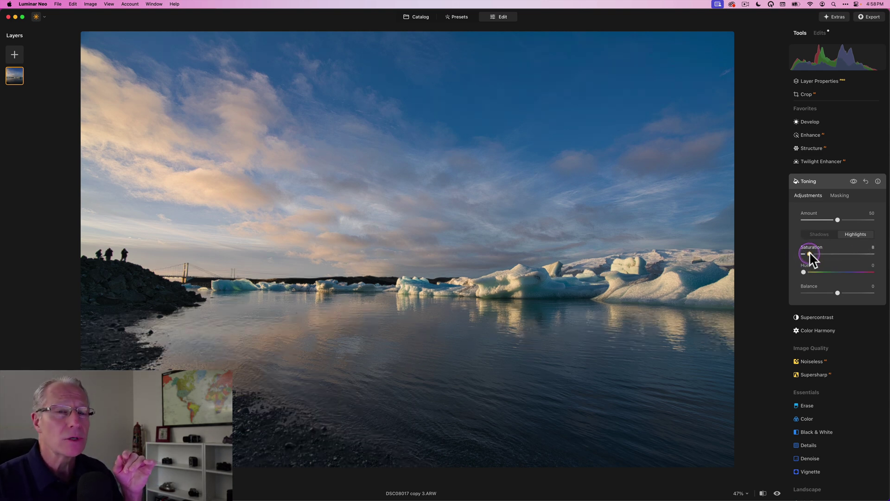
left_click(862, 234)
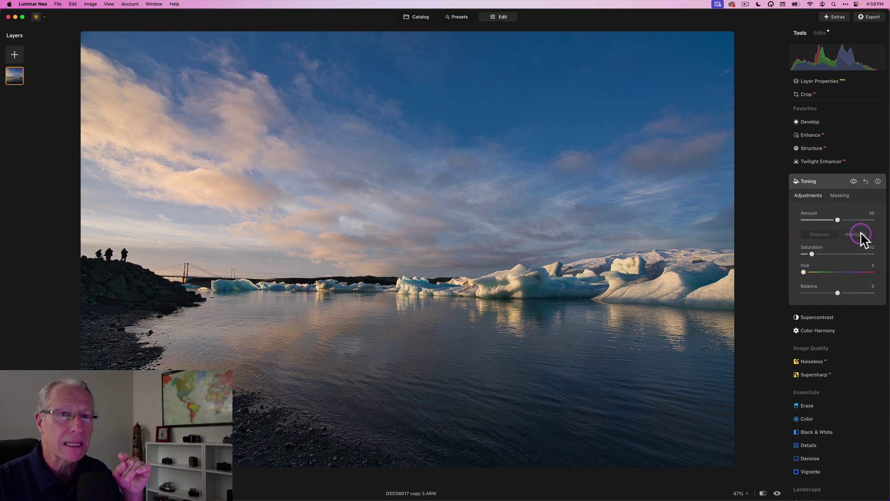
left_click(816, 235)
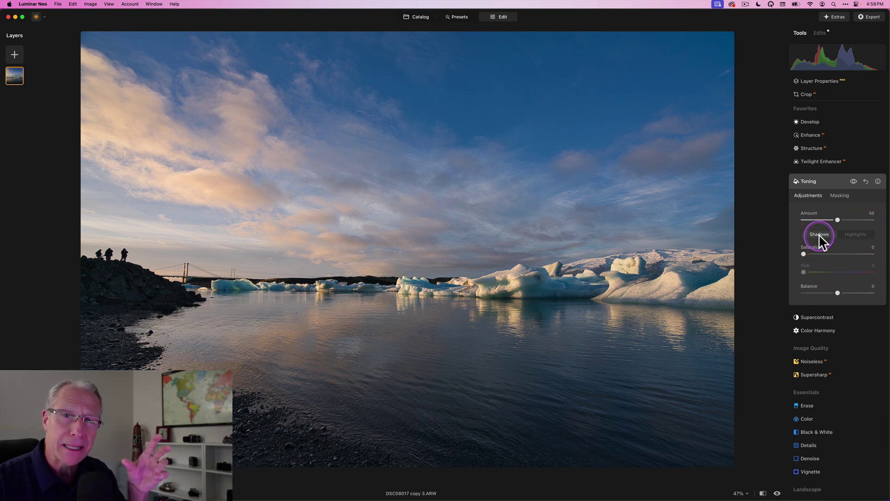
left_click(817, 234)
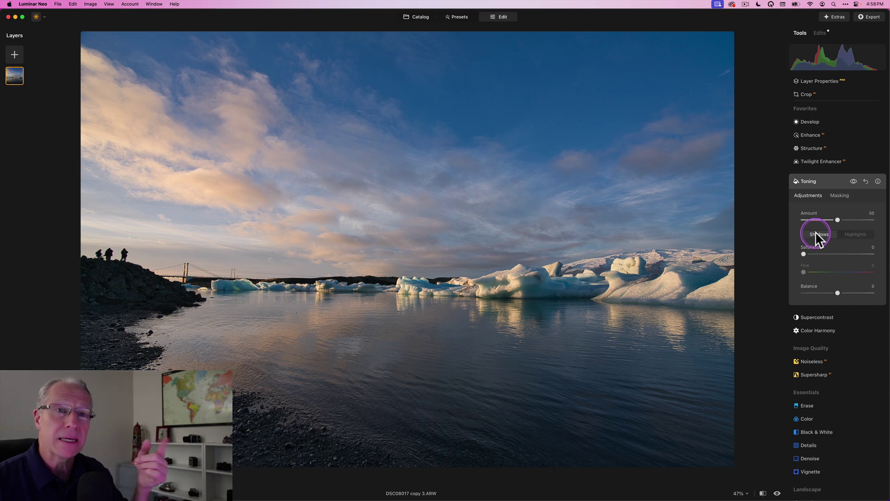
left_click(850, 234)
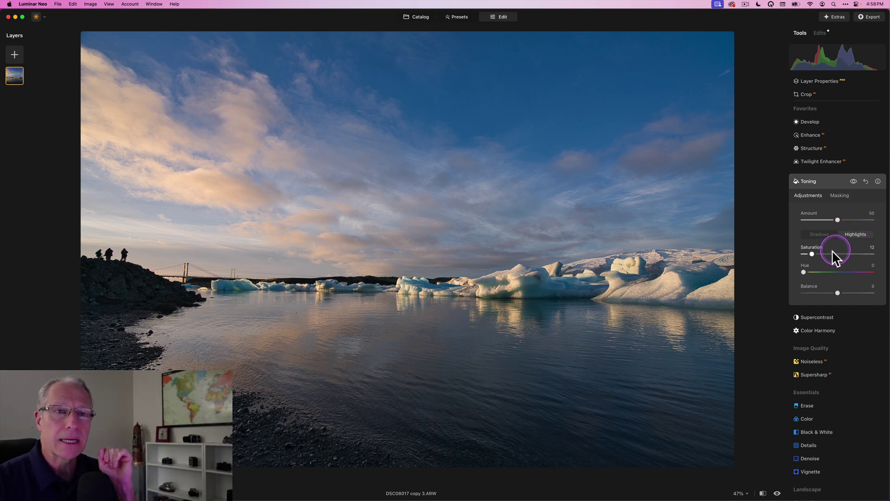
left_click_drag(811, 253, 821, 253)
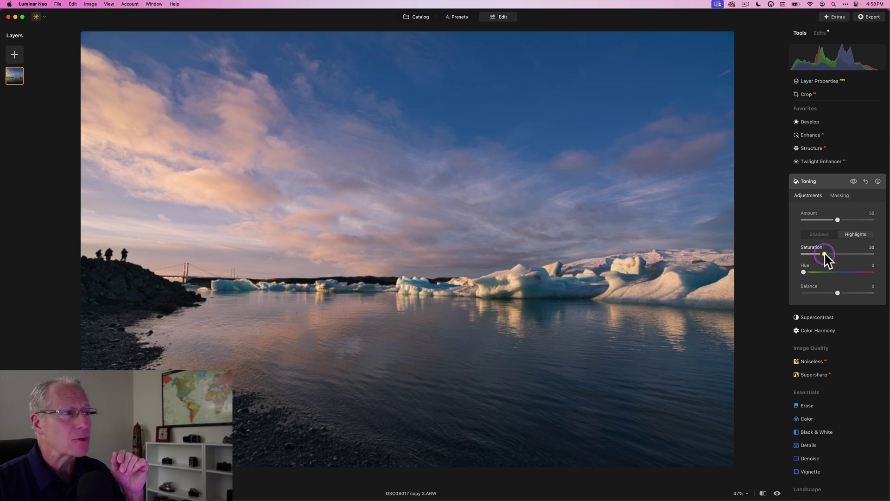
left_click(804, 273)
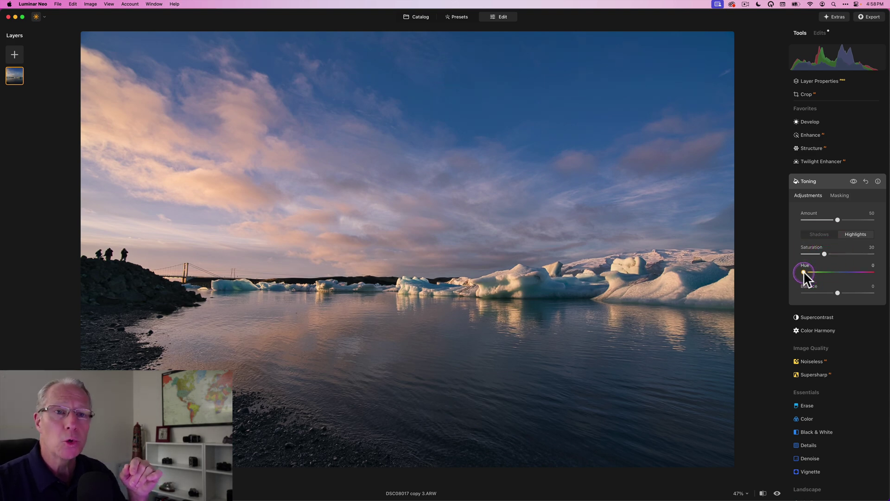
left_click_drag(804, 273, 771, 276)
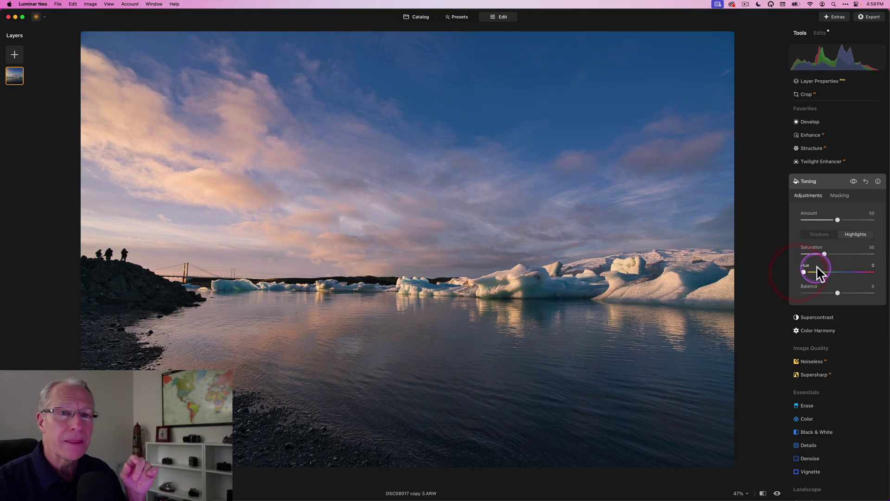
left_click_drag(825, 254, 821, 254)
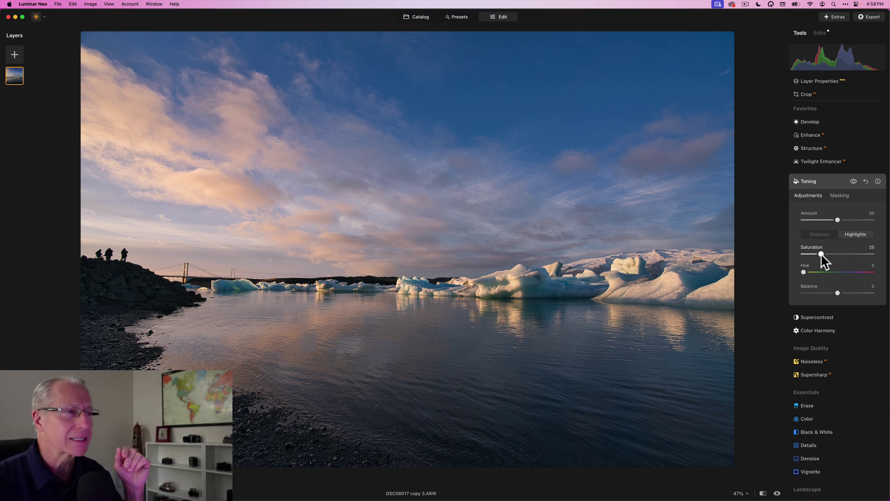
left_click(853, 181)
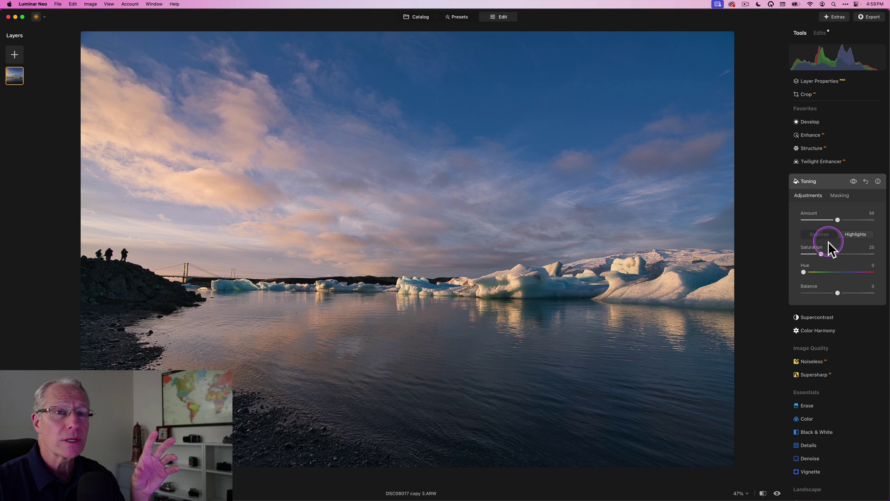
left_click_drag(821, 253, 819, 254)
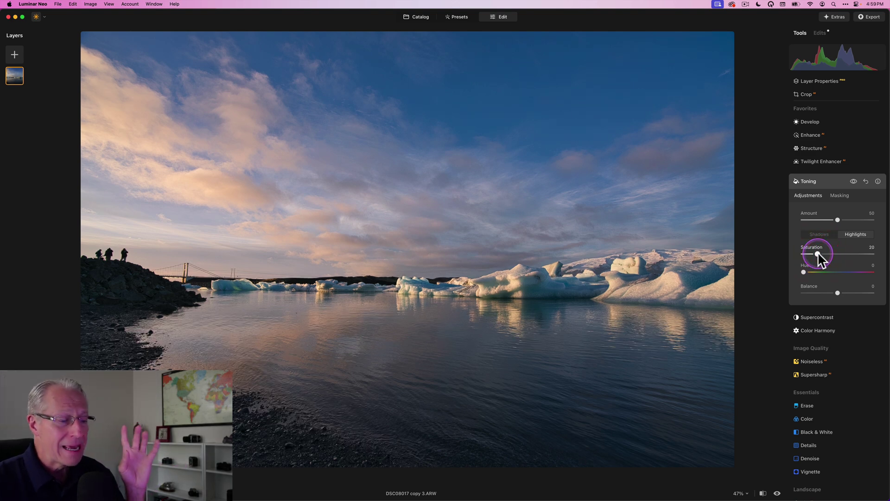
Set Golden Hour to 38 in the Landscape tool to add warm light to the scene.
left_click(830, 181)
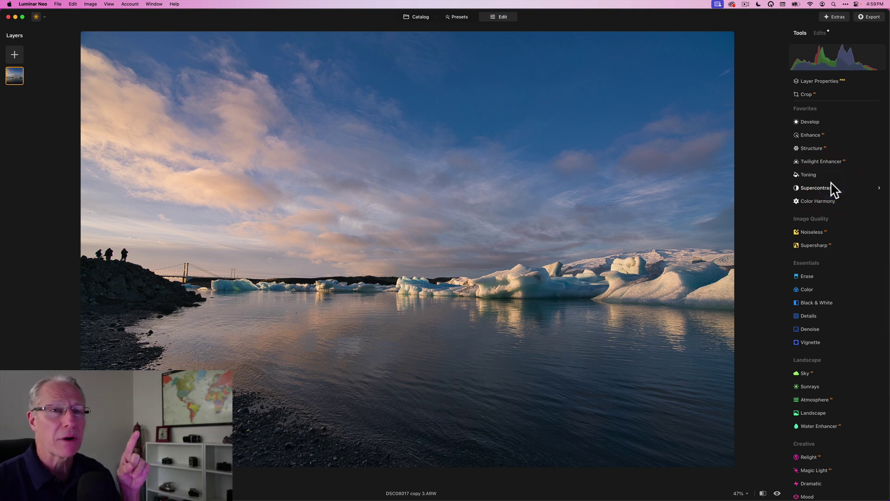
scroll(811, 306, "down", 3)
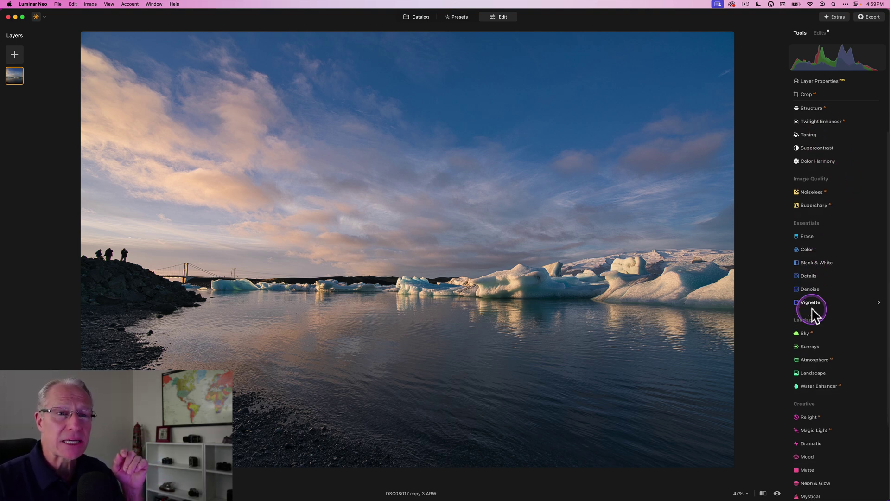
left_click(814, 362)
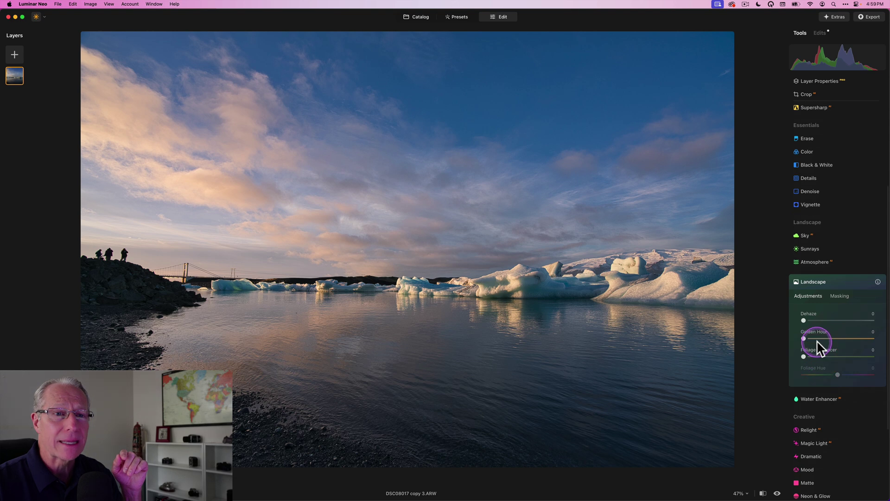
left_click_drag(817, 341, 829, 340)
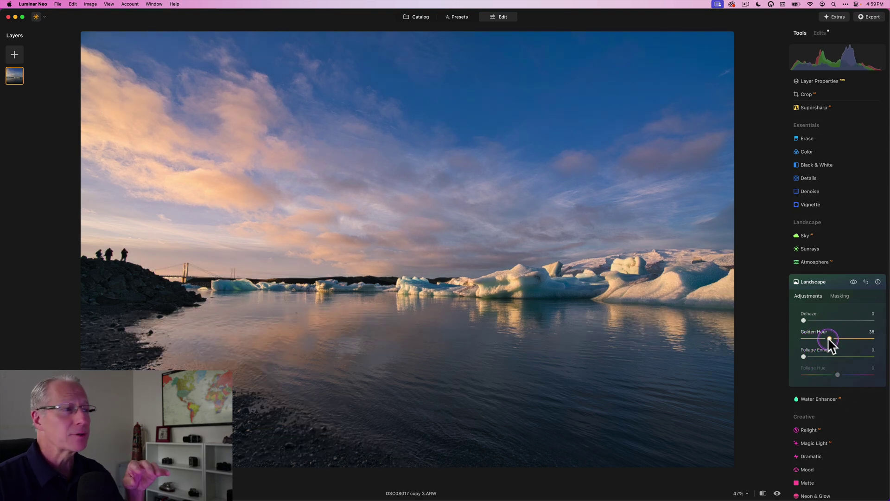
left_click(828, 338)
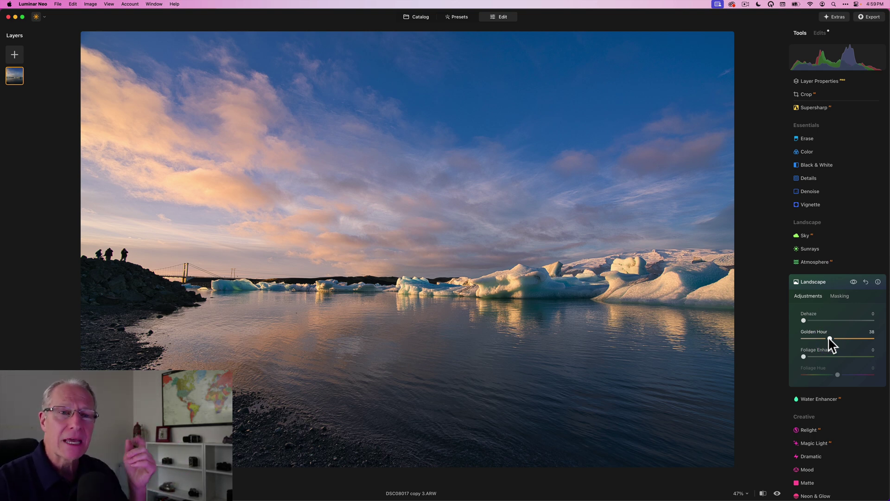
Compare the photo with and without the Landscape edit.
left_click(853, 281)
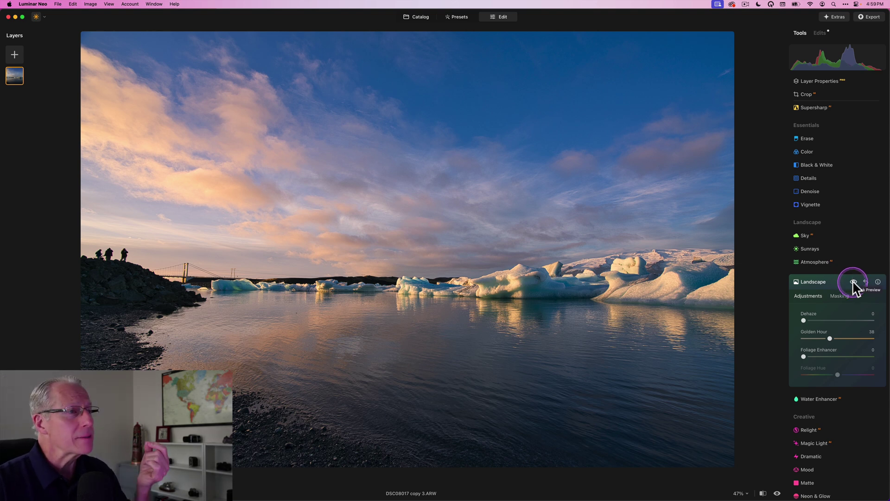
left_click(853, 281)
left_click(853, 282)
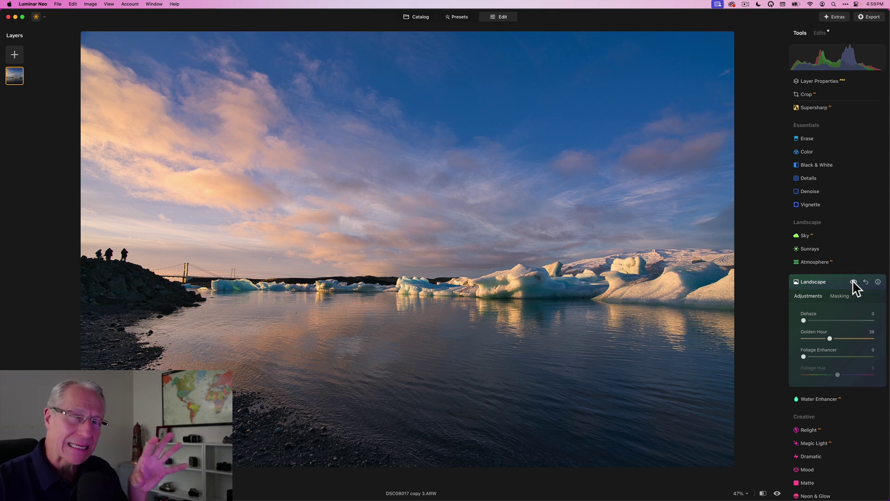
Mask the Landscape edit with a wide radial gradient centred over the clouds on the photo's left side.
left_click(840, 296)
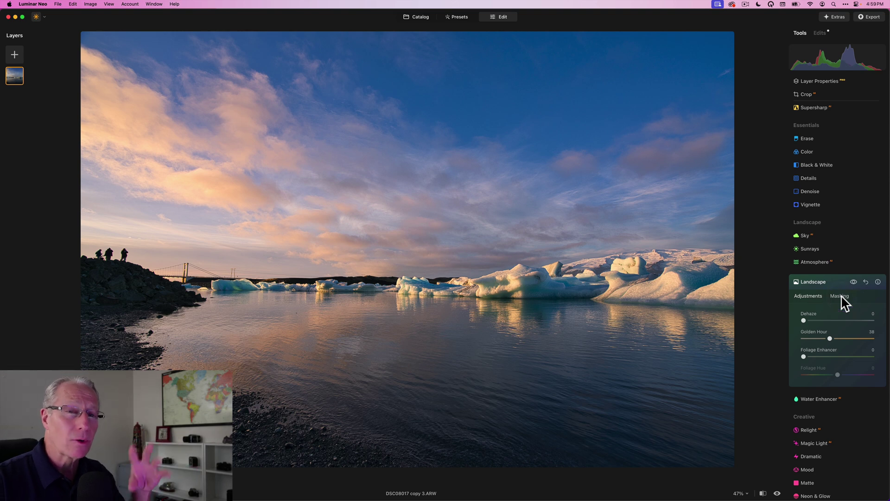
left_click(841, 296)
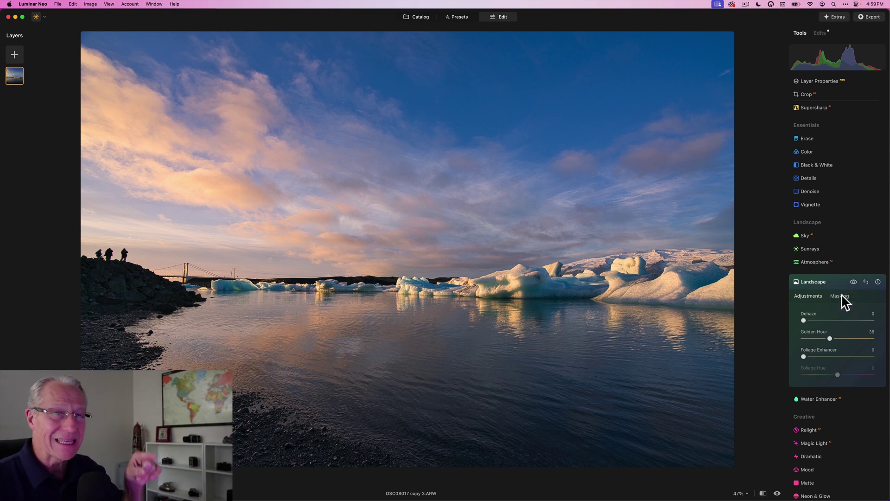
left_click(841, 297)
left_click(814, 331)
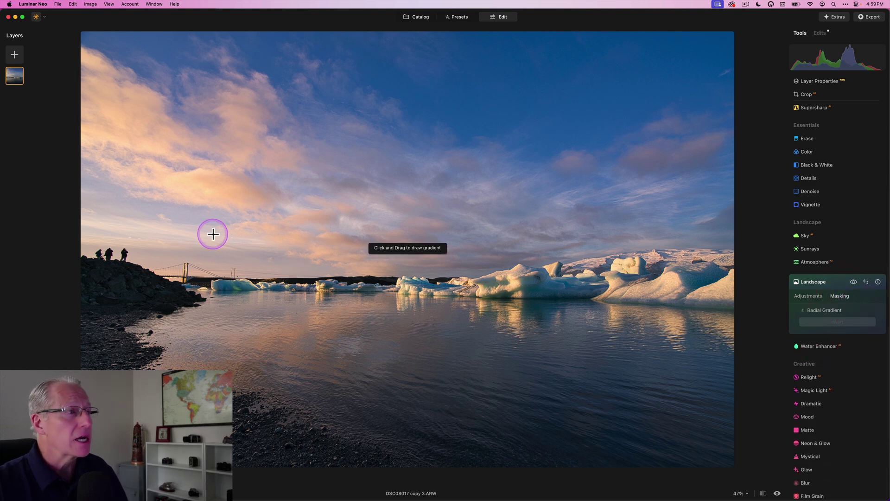
left_click_drag(207, 234, 321, 264)
left_click_drag(441, 237, 589, 258)
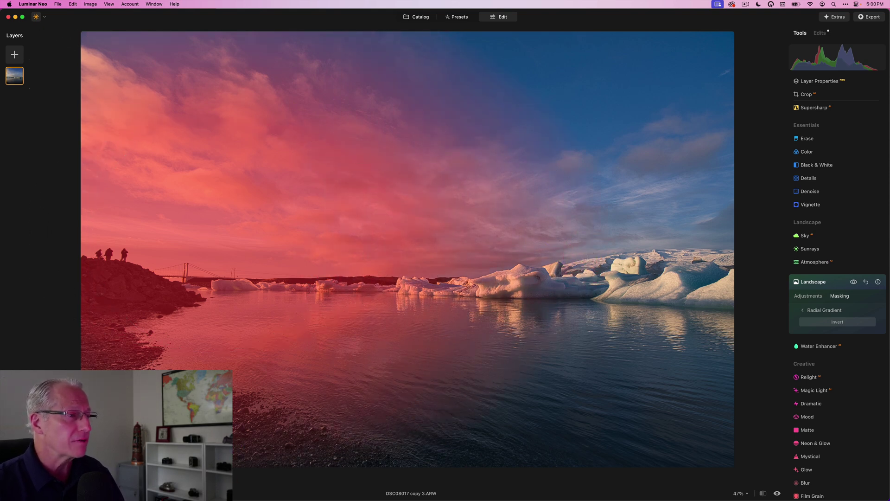
Flatten the radial gradient, shift its centre slightly up and left, and widen it toward the large icebergs.
left_click_drag(209, 5, 208, 79)
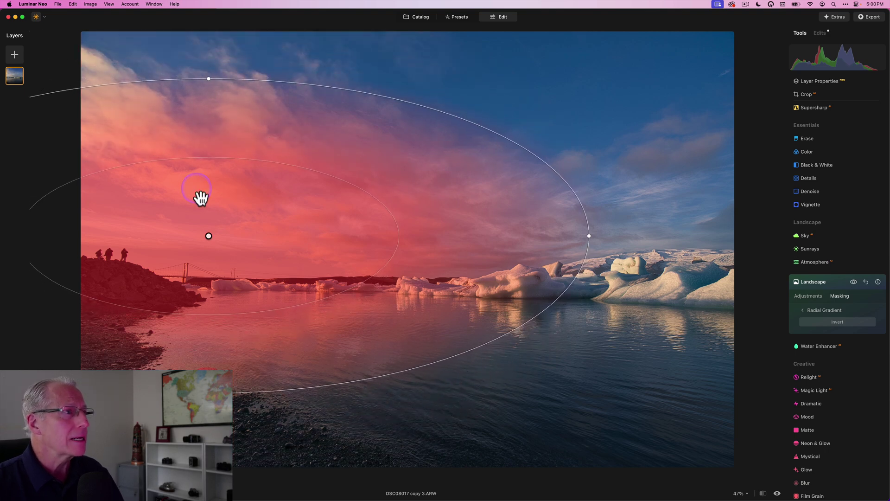
left_click_drag(208, 238, 174, 228)
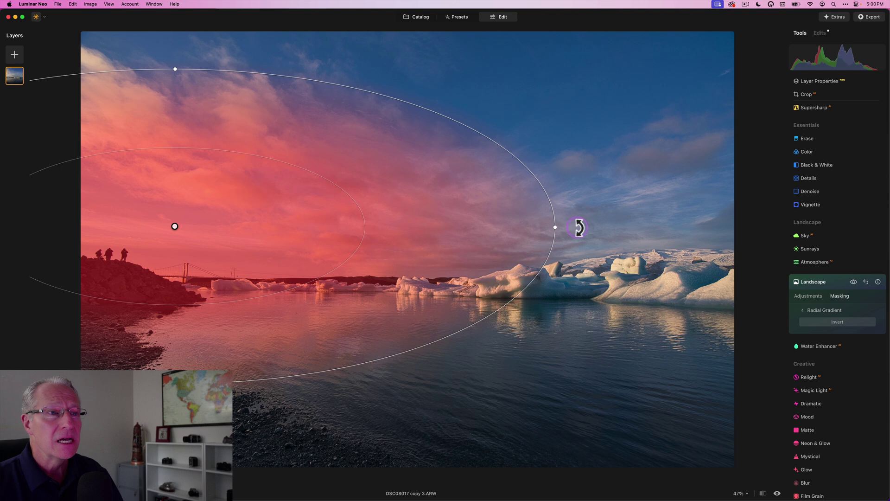
mouse_move(586, 227)
left_mouse_down()
mouse_move(557, 232)
mouse_move(594, 228)
left_mouse_up()
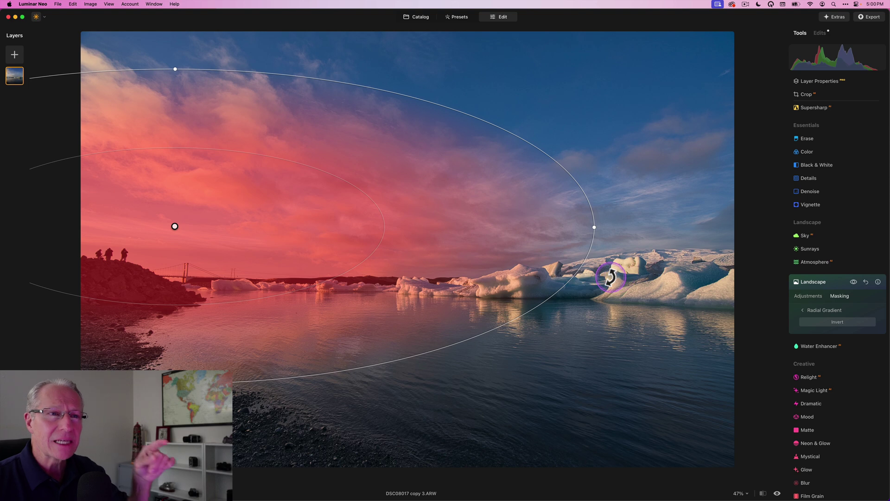
Return to the Landscape adjustments and compare the photo with and without the masked Golden Hour effect.
left_click(809, 296)
left_click(811, 298)
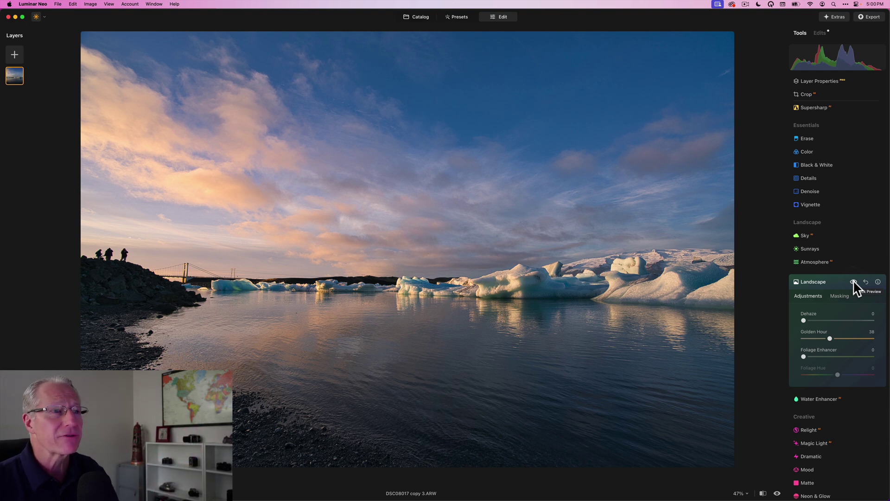
left_click(853, 282)
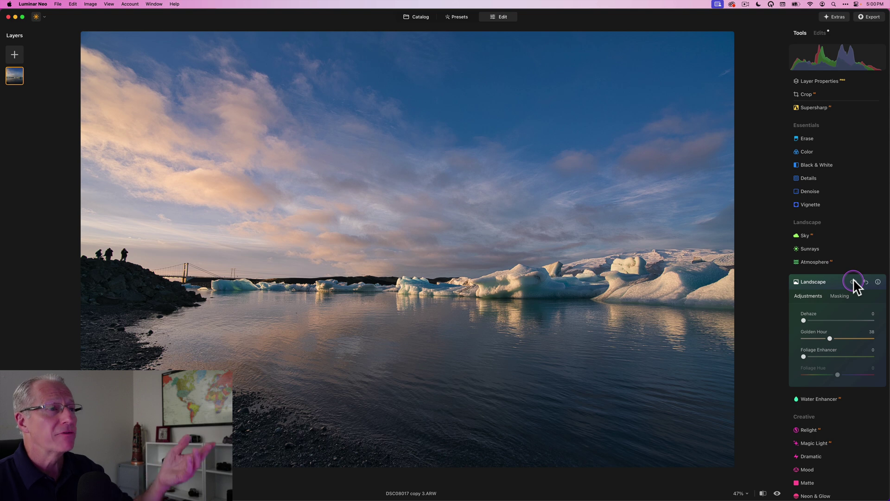
left_click(853, 280)
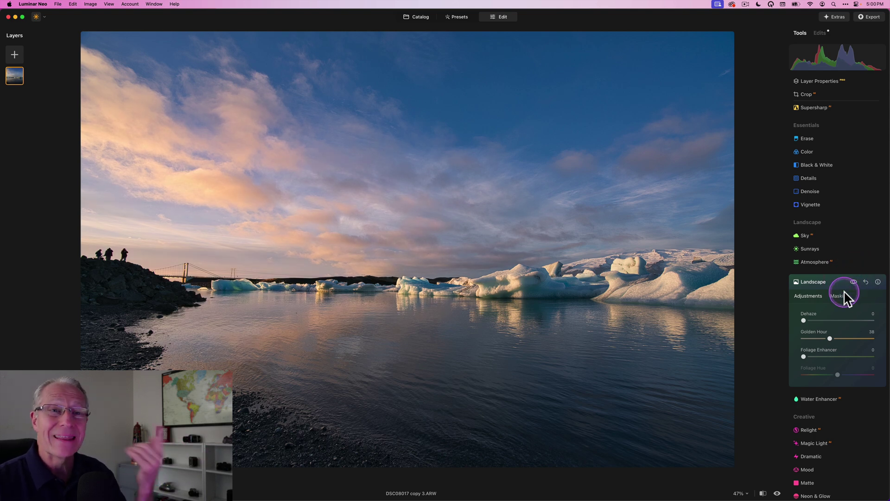
Show the Landscape mask overlay to check which areas it covers, and hide it again.
left_click(842, 297)
left_click(803, 310)
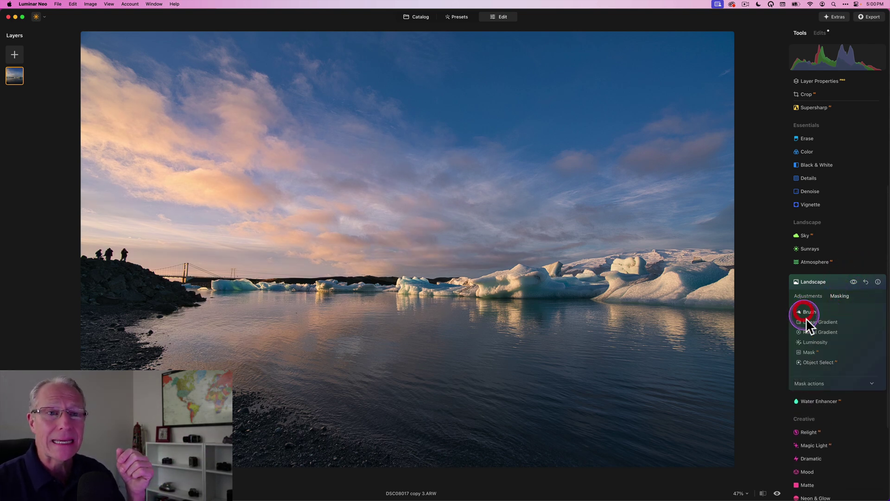
left_click(817, 384)
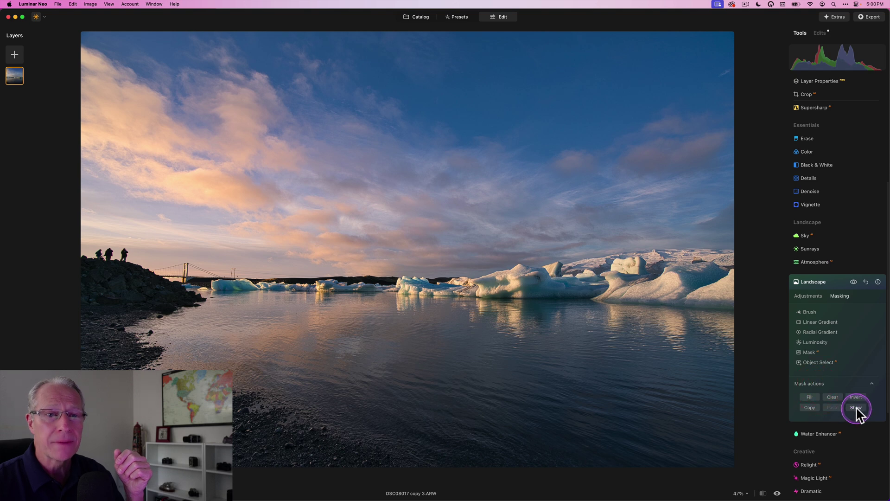
left_click(855, 408)
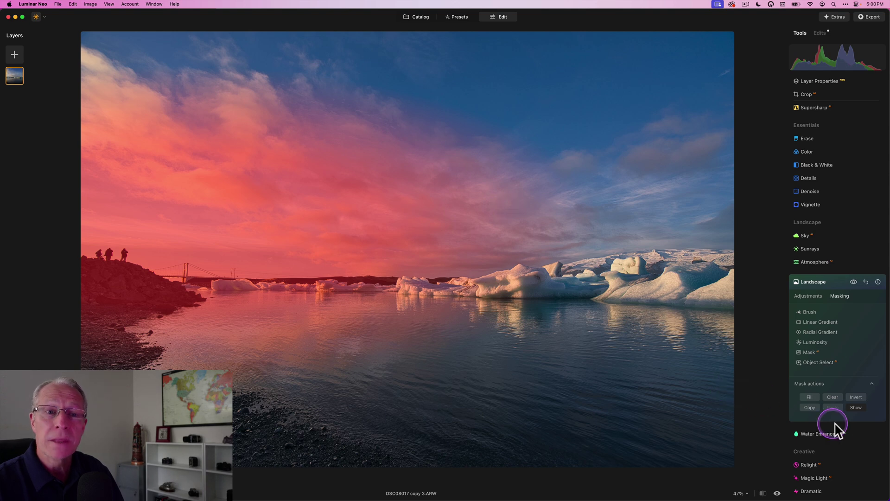
left_click(856, 408)
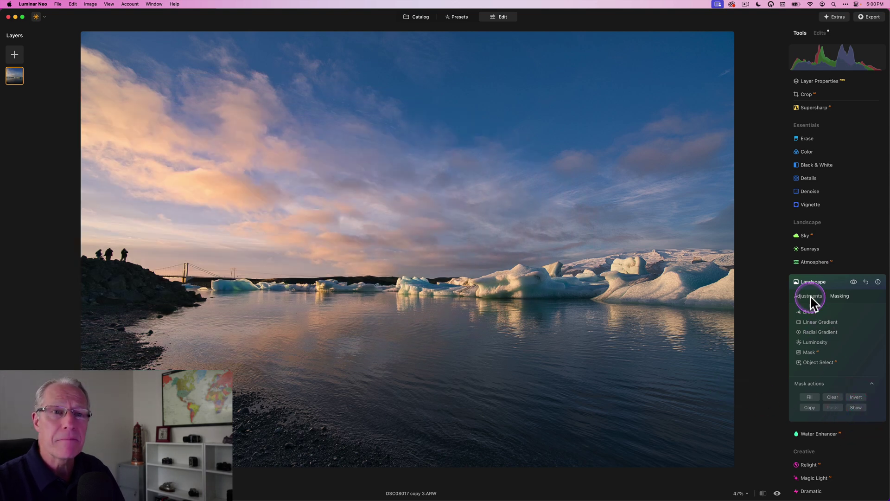
Reduce Golden Hour to 30 in the Landscape adjustments and check the photo with and without the effect.
left_click(810, 295)
left_click(853, 282)
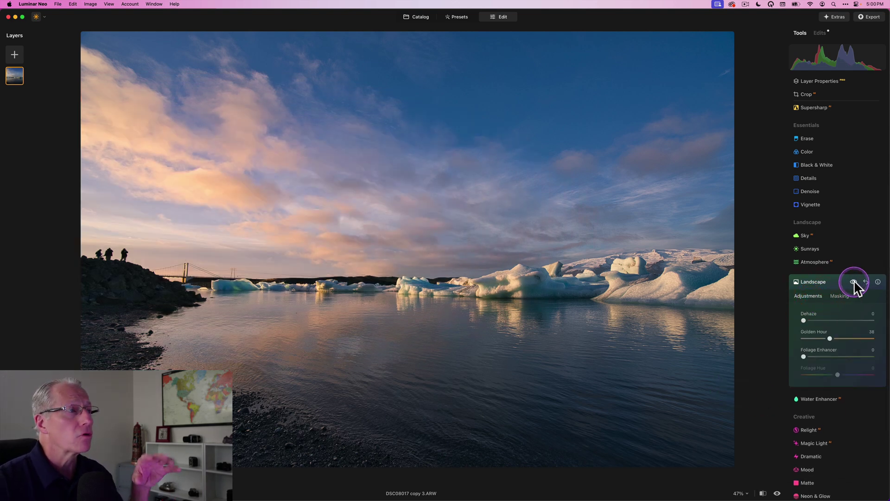
left_click(830, 338)
left_click_drag(830, 340, 827, 339)
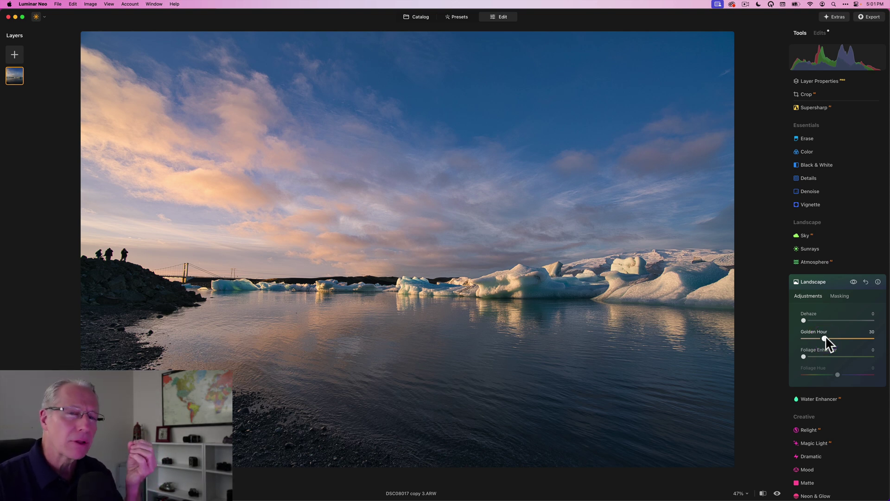
left_click(853, 282)
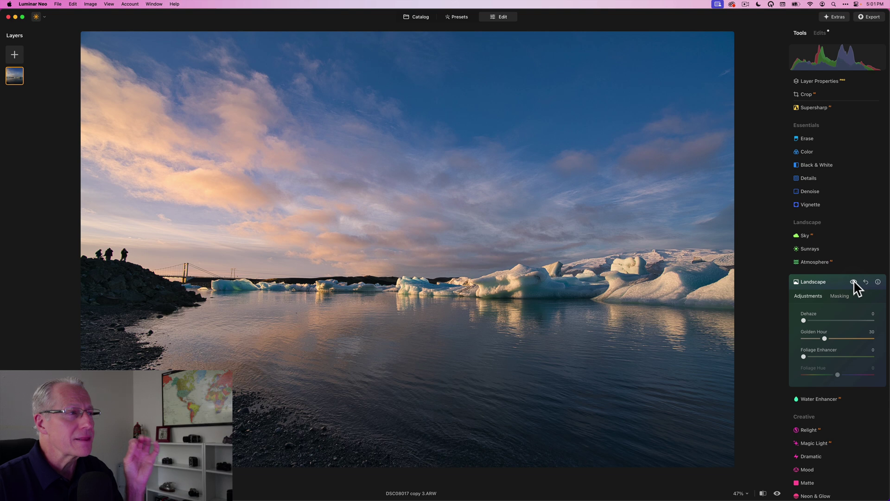
Close the Landscape tool and set Brilliance to 16 and Warmth to 13 in Color Harmony.
left_click(813, 288)
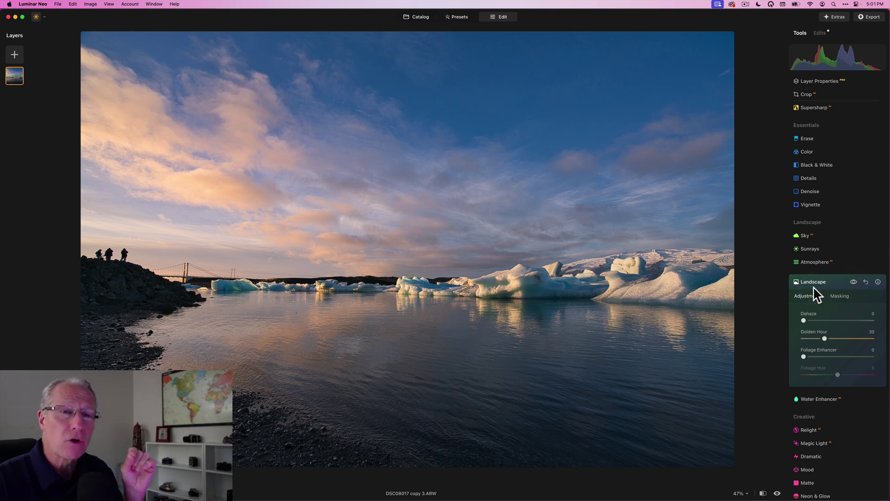
left_click(814, 287)
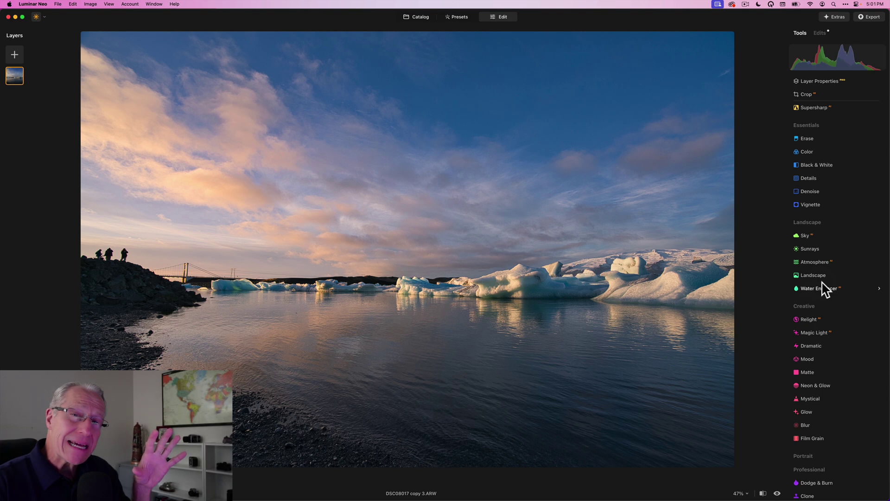
scroll(823, 290, "up", 3)
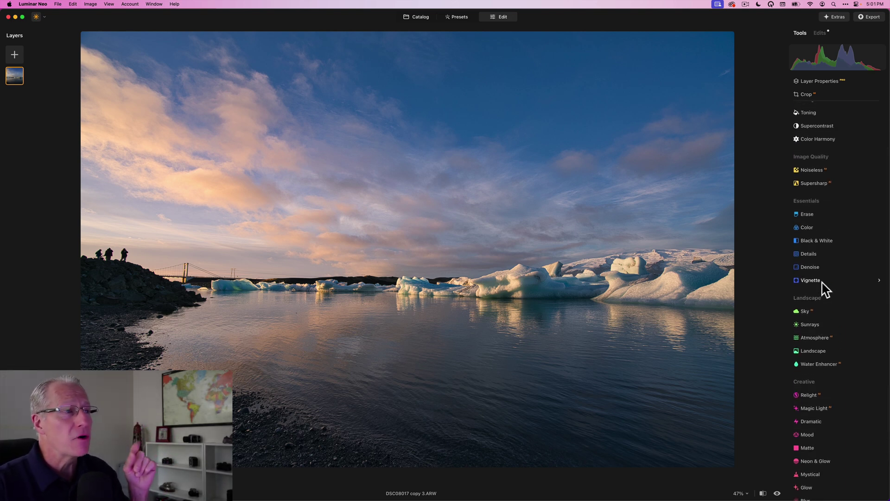
left_click(823, 139)
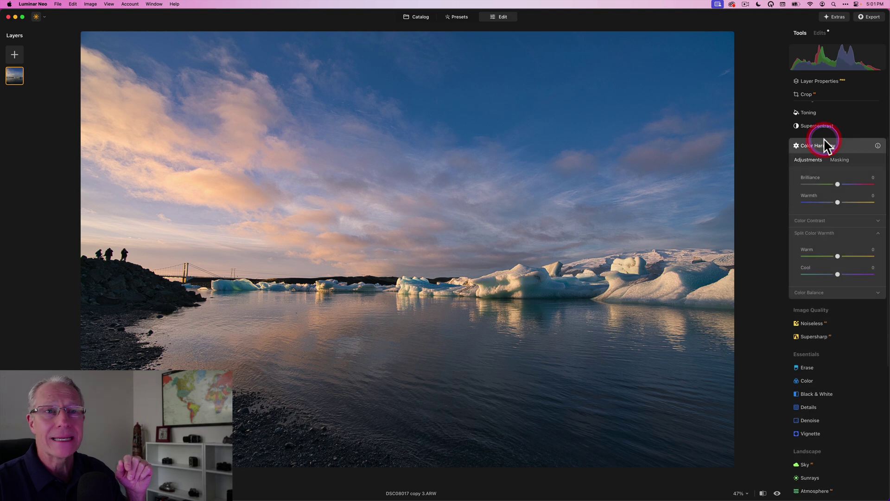
scroll(823, 138, "up", 2)
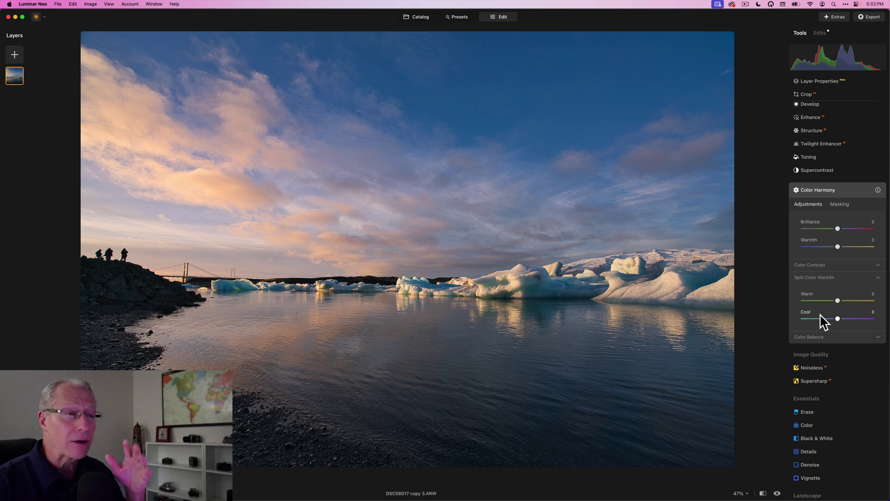
left_click(836, 235)
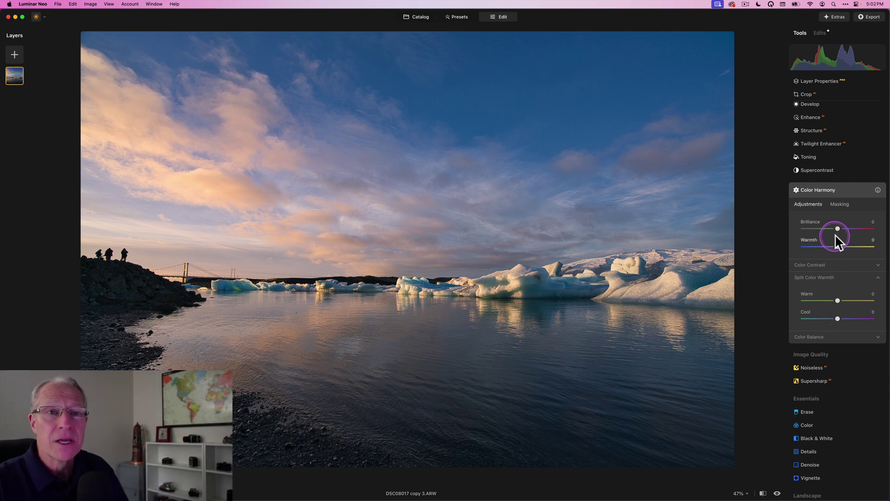
left_click_drag(838, 226, 844, 227)
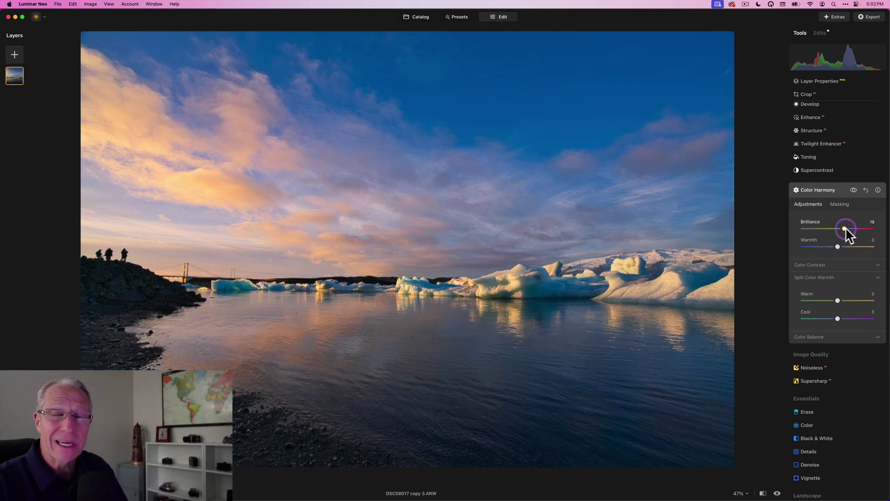
left_click(839, 245)
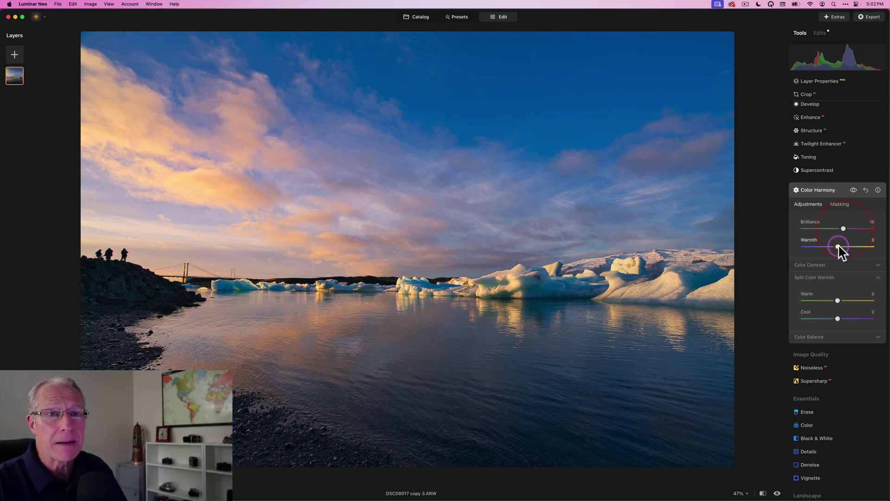
left_click_drag(838, 246, 842, 246)
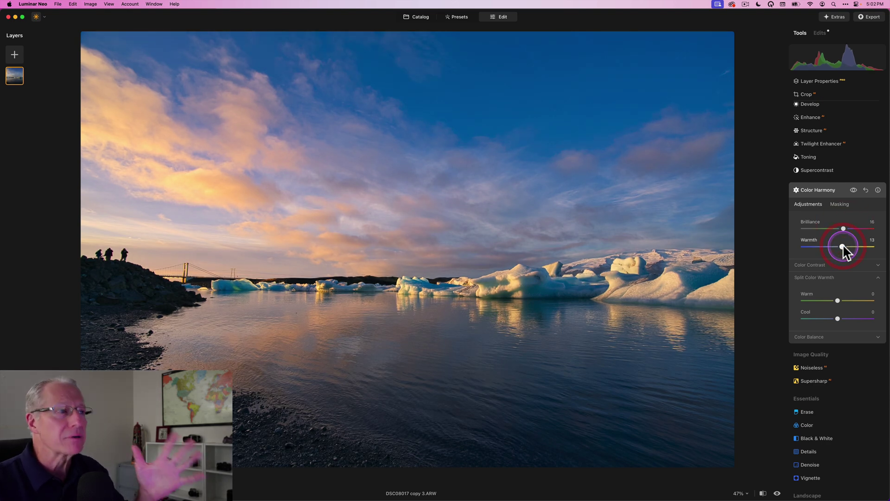
Set Color Harmony's Split Color Warmth to 10 for Warm and -9 for Cool.
left_click(837, 302)
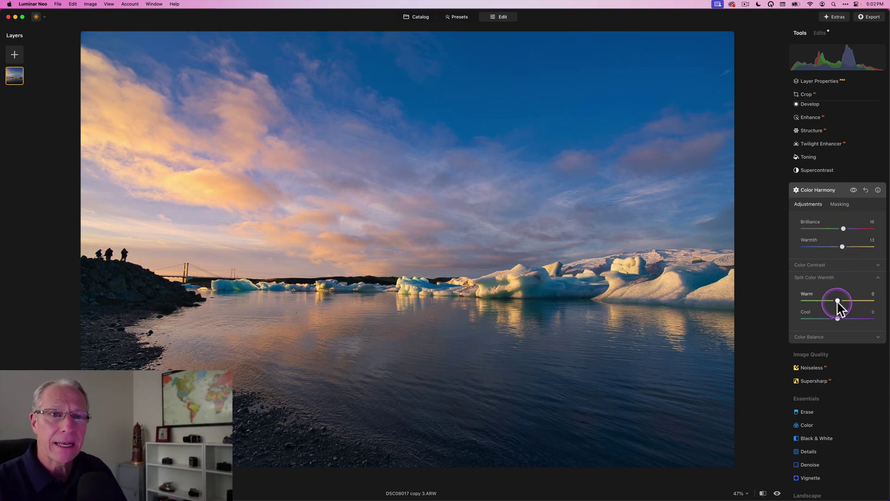
left_click_drag(838, 301, 834, 319)
left_click(834, 315)
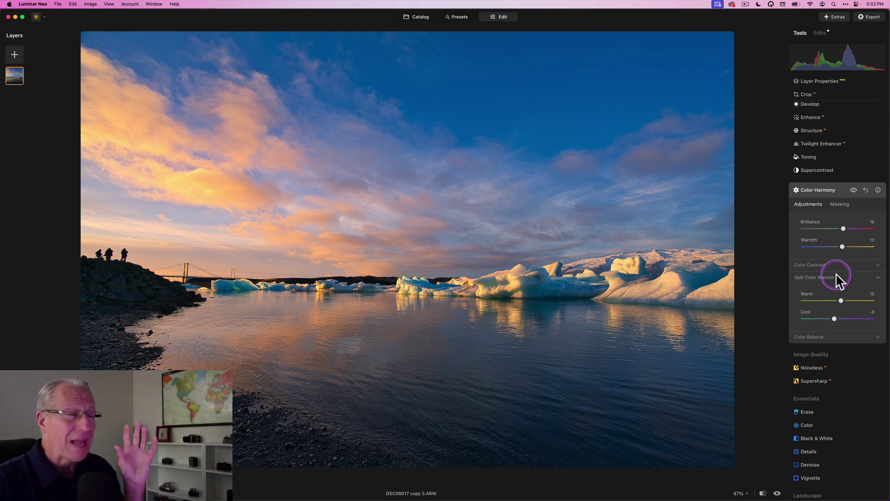
Turn the Color Harmony edit off and on to compare its effect on the photo.
left_click(855, 190)
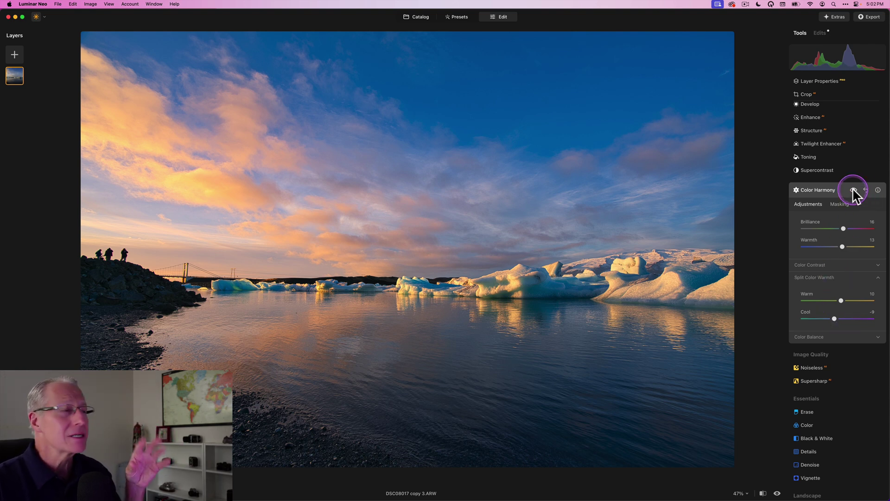
left_click(853, 190)
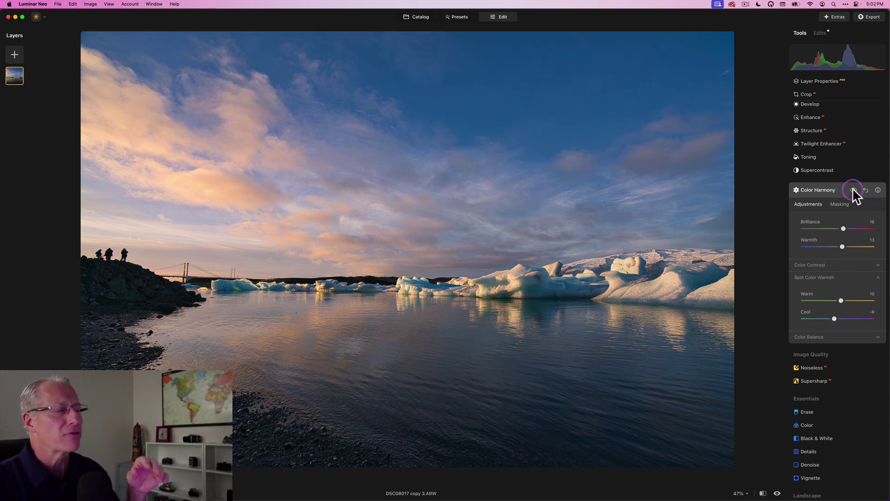
left_click(853, 189)
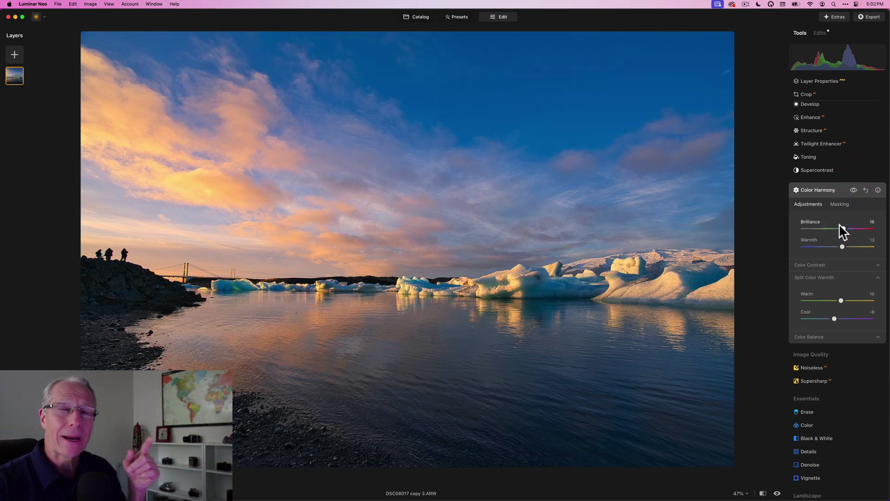
Add a Luminosity mask to Color Harmony and lower its upper luminance limit to exclude the brightest tones with a gradual falloff.
left_click(839, 205)
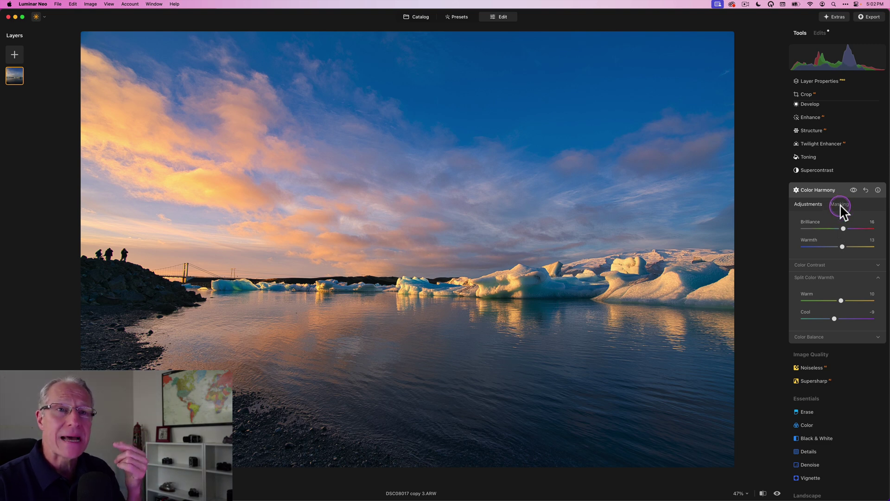
left_click(813, 260)
left_click(815, 252)
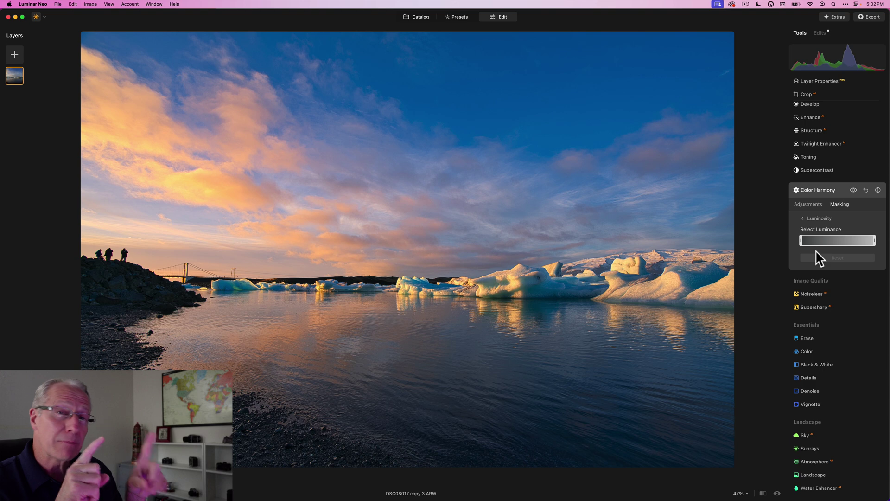
left_click(875, 241)
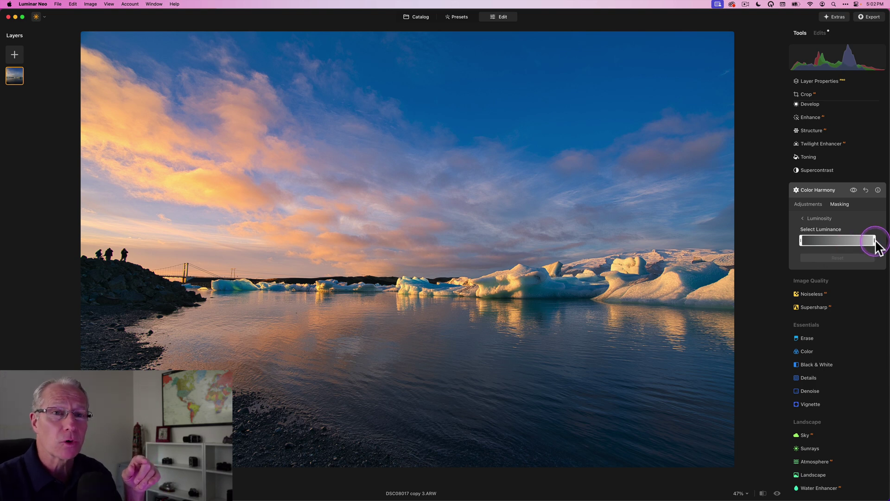
mouse_move(874, 240)
left_mouse_down()
mouse_move(806, 240)
mouse_move(834, 240)
mouse_move(813, 249)
mouse_move(855, 247)
left_mouse_up()
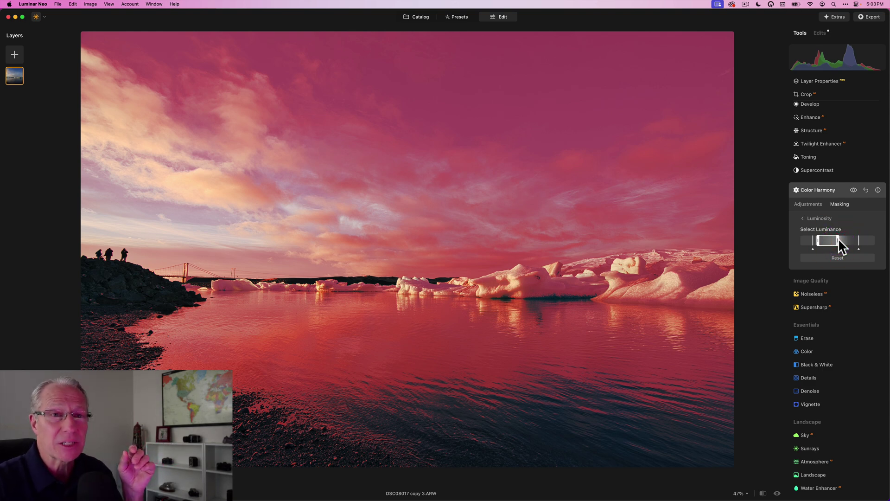
Raise the Luminosity mask's lower limit to narrow the range to midtones, and slightly widen the falloff on the dark side.
left_click_drag(819, 239, 823, 241)
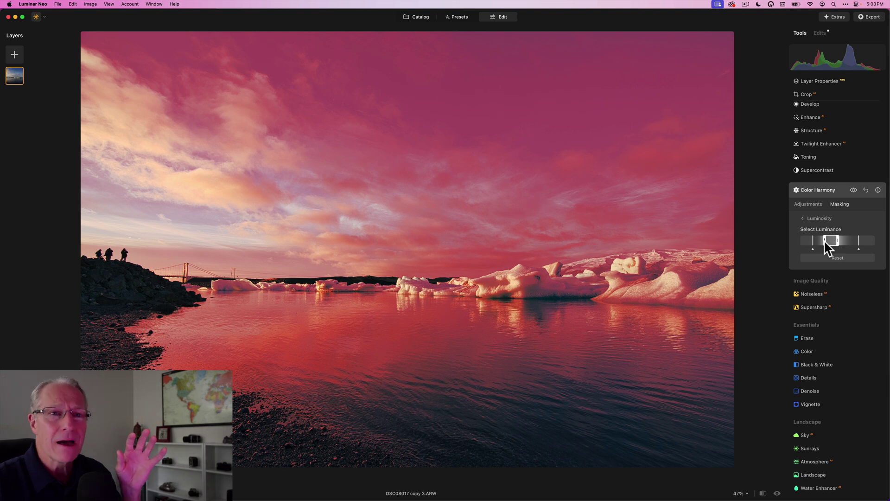
left_click_drag(824, 239, 828, 241)
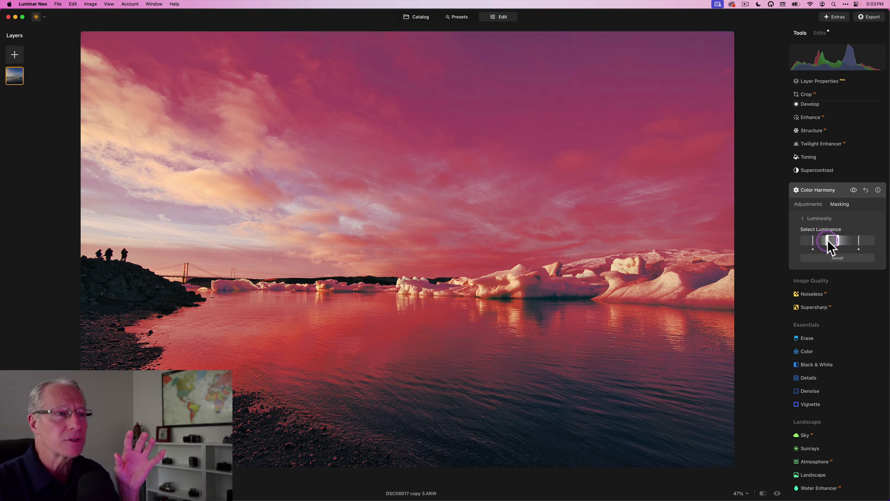
left_click(813, 251)
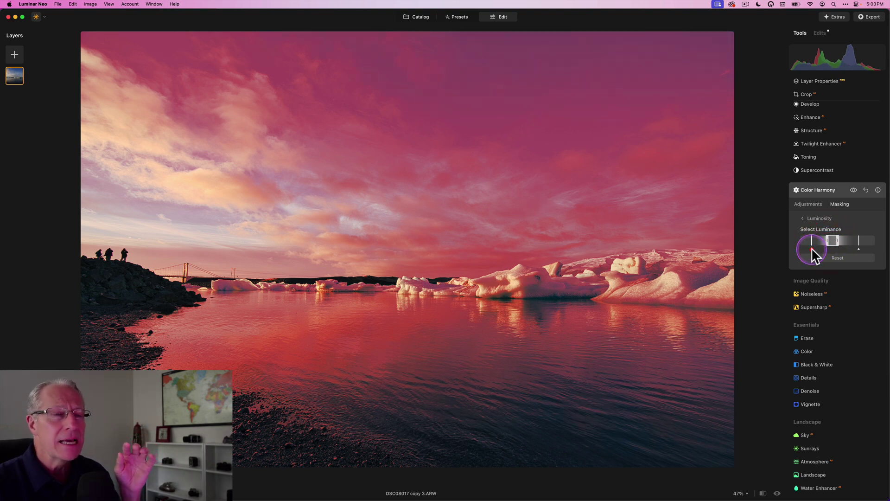
left_click(841, 232)
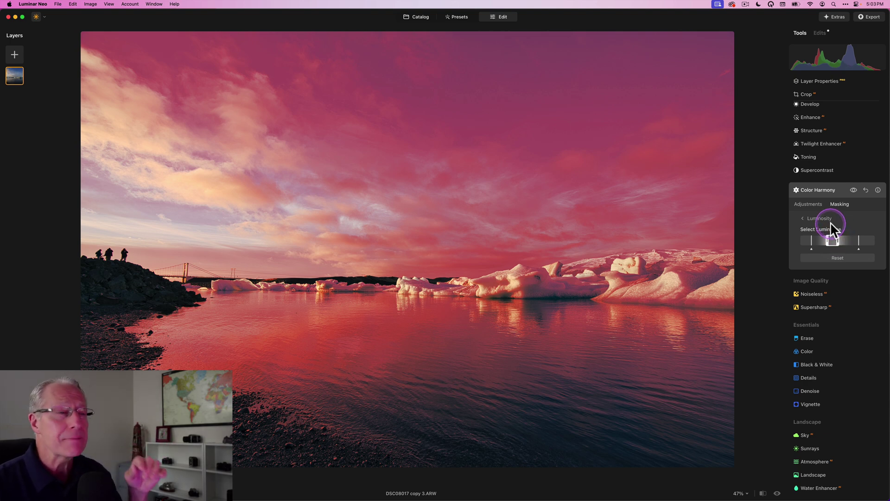
Return to the Color Harmony adjustments and compare the photo with and without the masked effect.
left_click(813, 204)
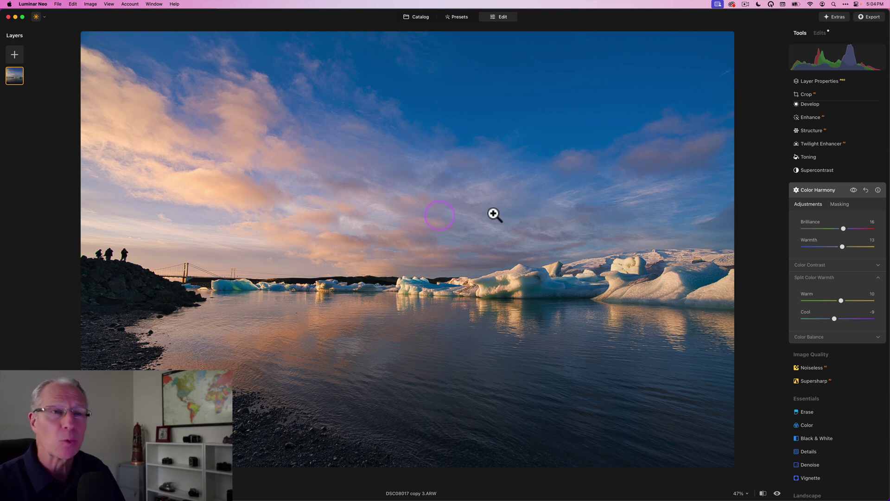
left_click(845, 190)
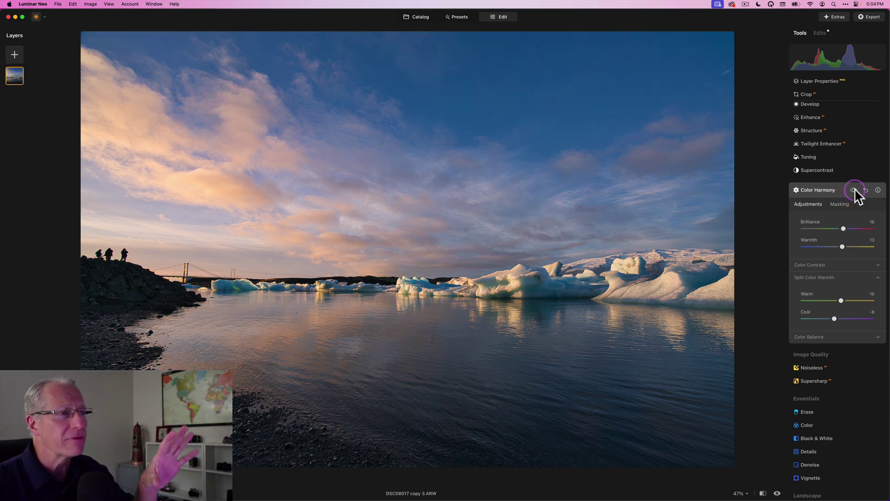
left_click(854, 190)
left_click(844, 190)
Close Color Harmony and compare the original and edited photo in a split before/after view, shifting the divider across the image.
left_click(795, 216)
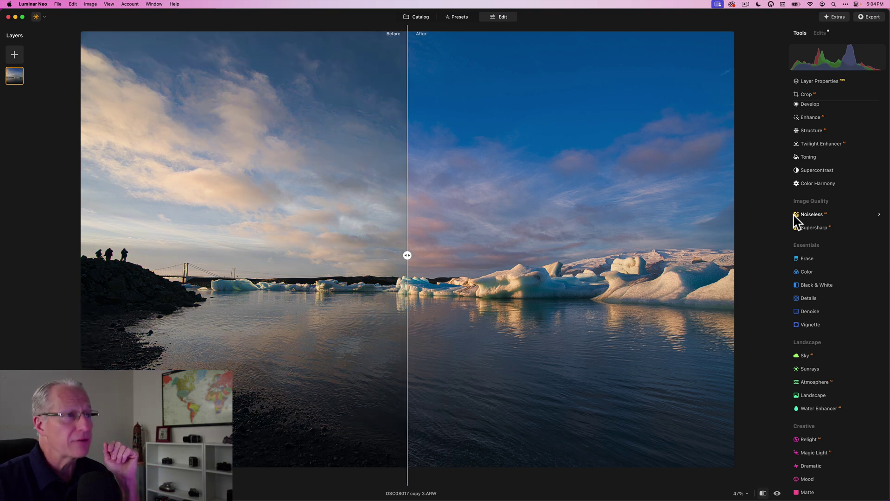
left_click(408, 254)
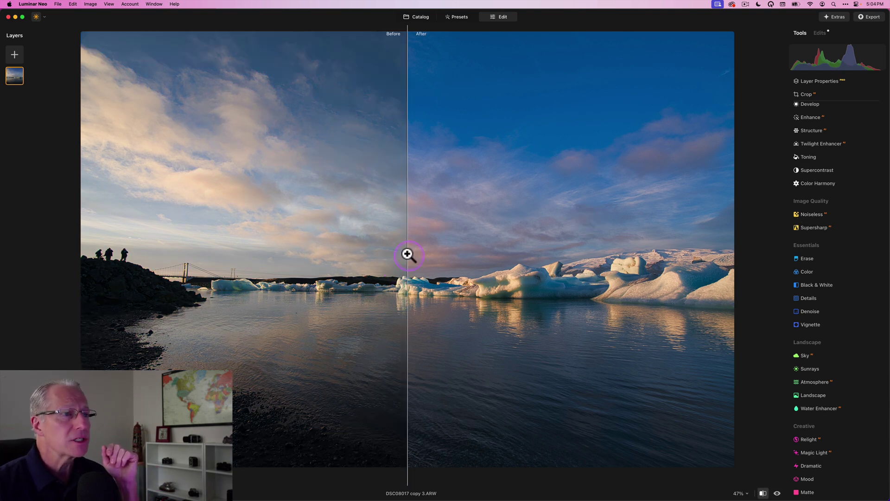
left_click(161, 266)
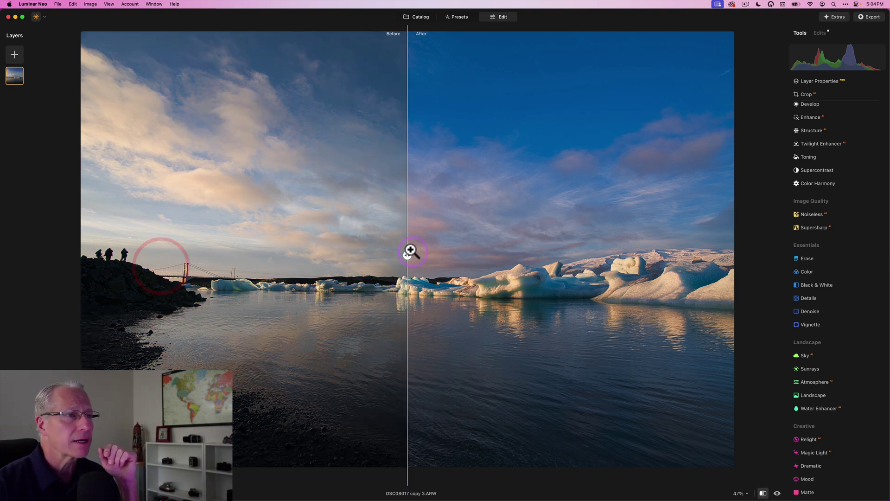
left_click_drag(411, 250, 381, 232)
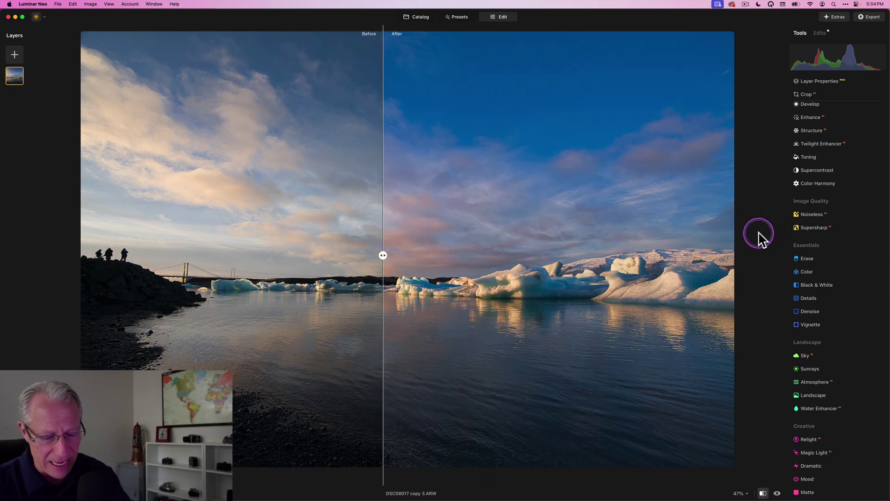
key("semicolon")
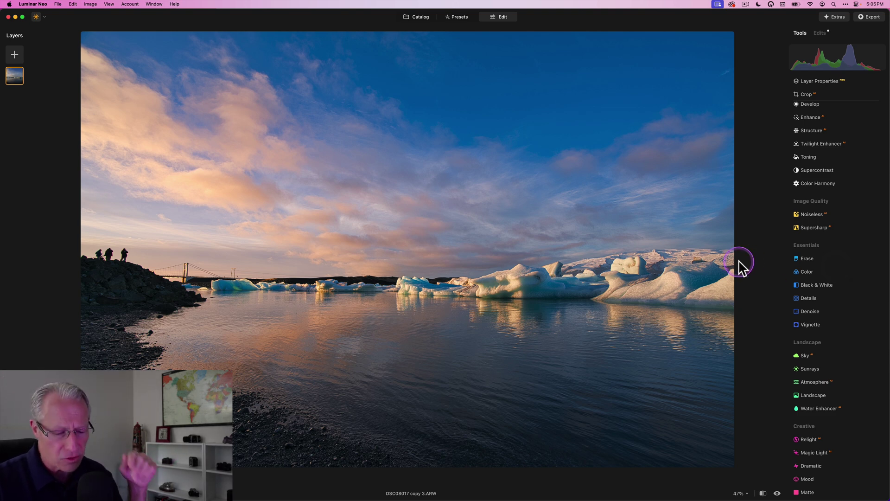
Show the full unedited photo and switch back to the edited version to compare the overall result.
key("backslash")
left_click_drag(739, 267, 740, 267)
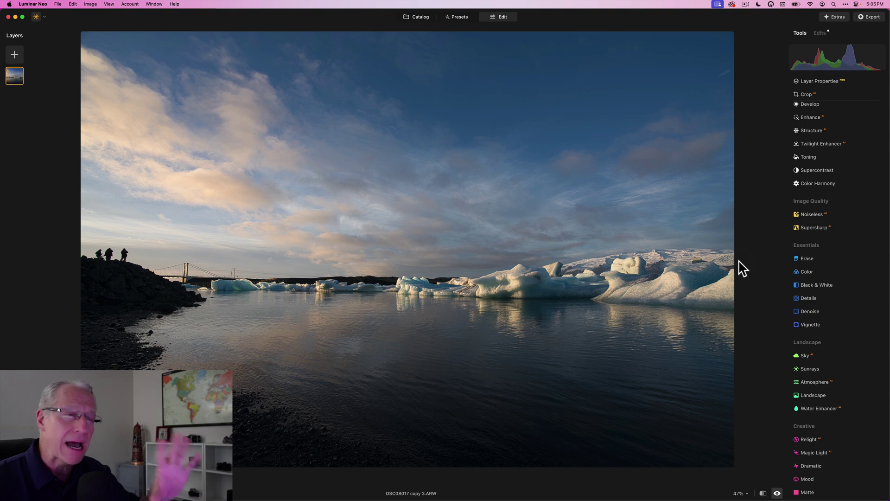
key("backslash")
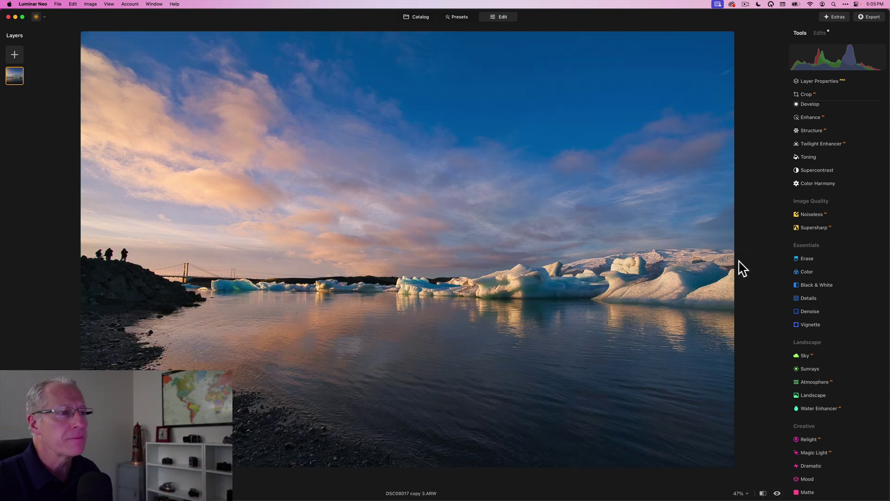